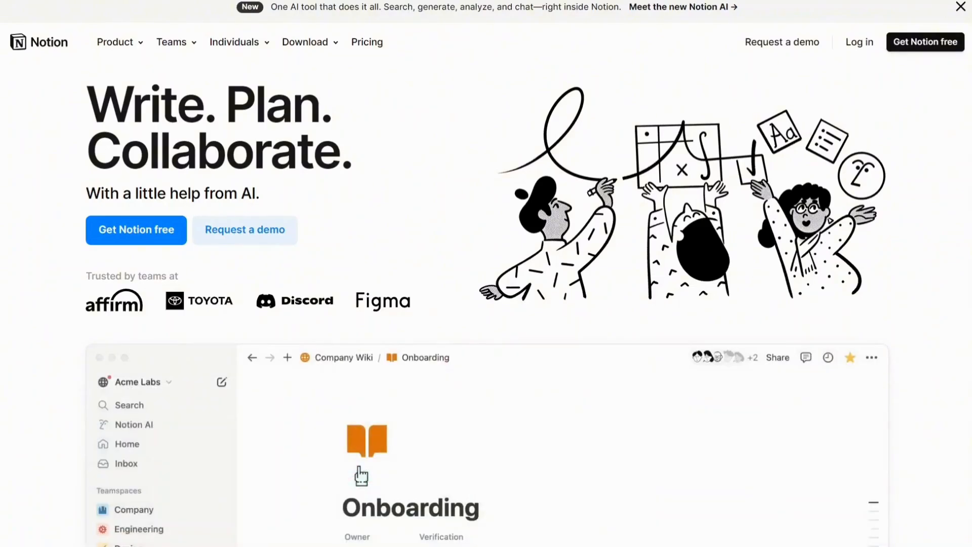
- Sign up for a free Notion account using a Google account
{"action": "scroll", "coordinate": [486, 303], "scroll_direction": "down", "scroll_amount": 15}
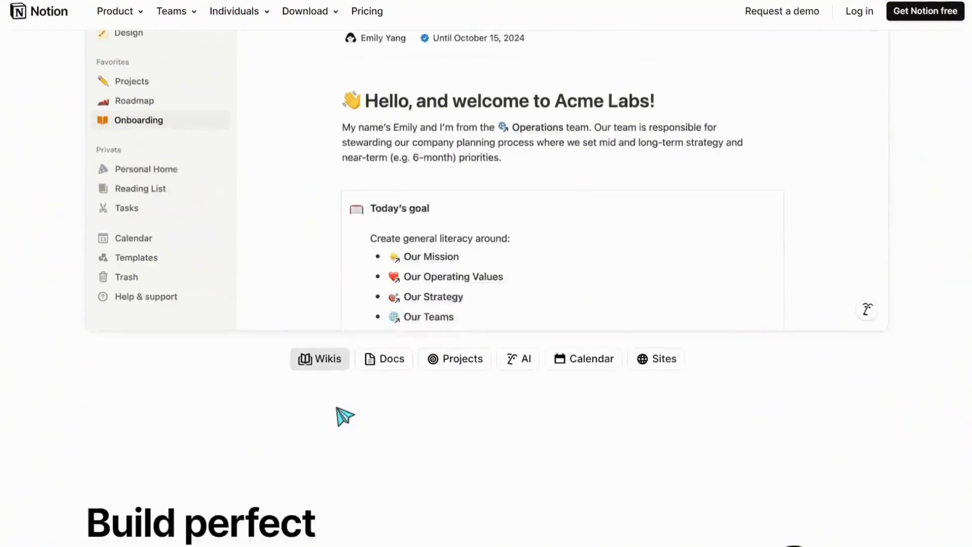
{"action": "scroll", "coordinate": [344, 416], "scroll_direction": "down", "scroll_amount": 20}
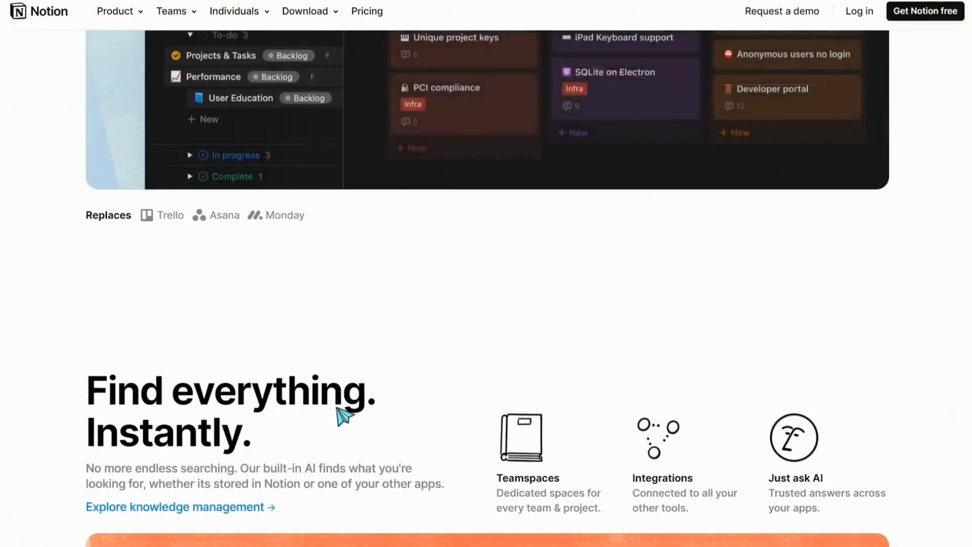
{"action": "scroll", "coordinate": [339, 414], "scroll_direction": "up", "scroll_amount": 20}
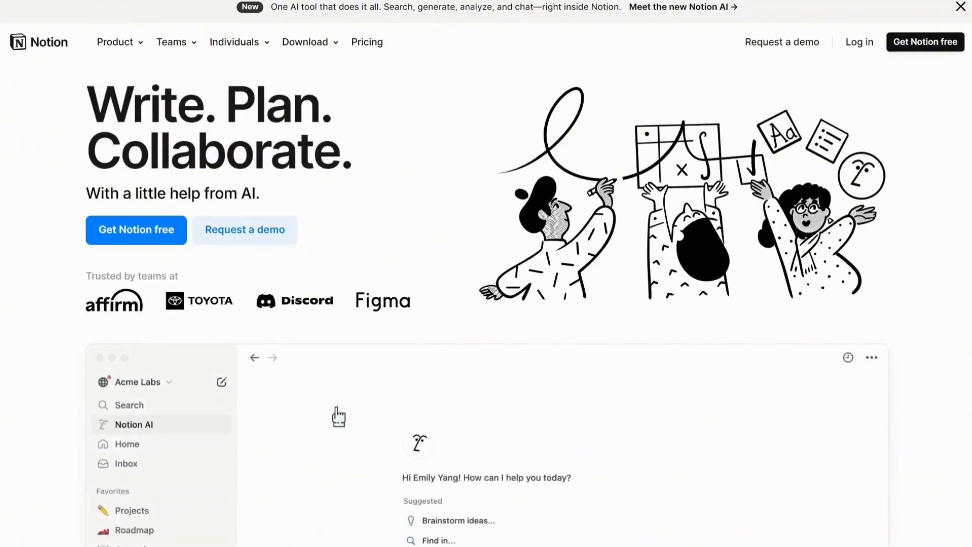
{"action": "left_click", "coordinate": [143, 227]}
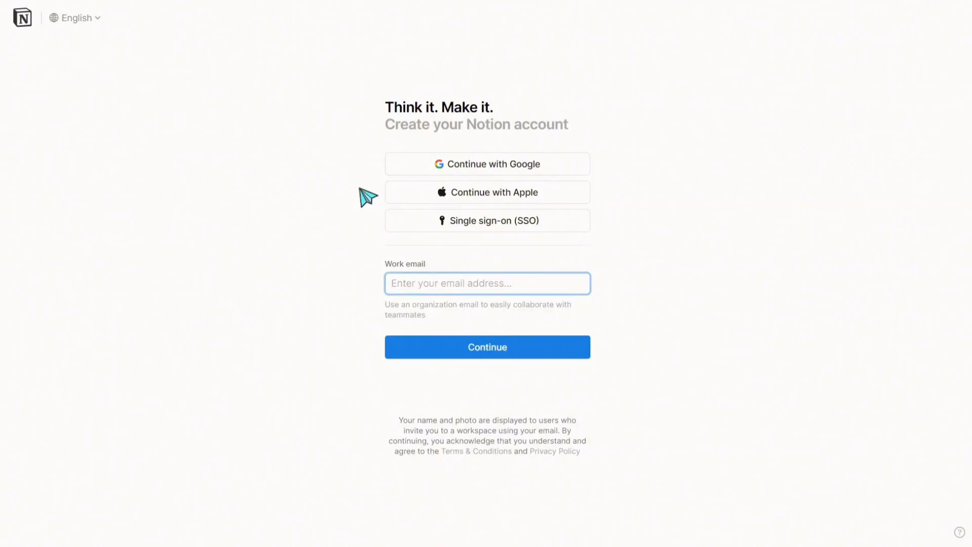
{"action": "left_click", "coordinate": [430, 163]}
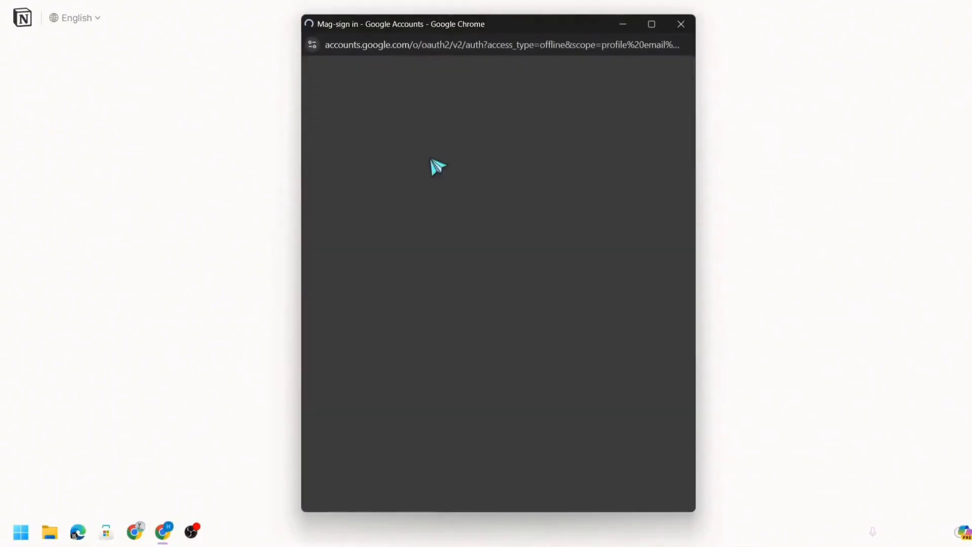
{"action": "left_click", "coordinate": [444, 270]}
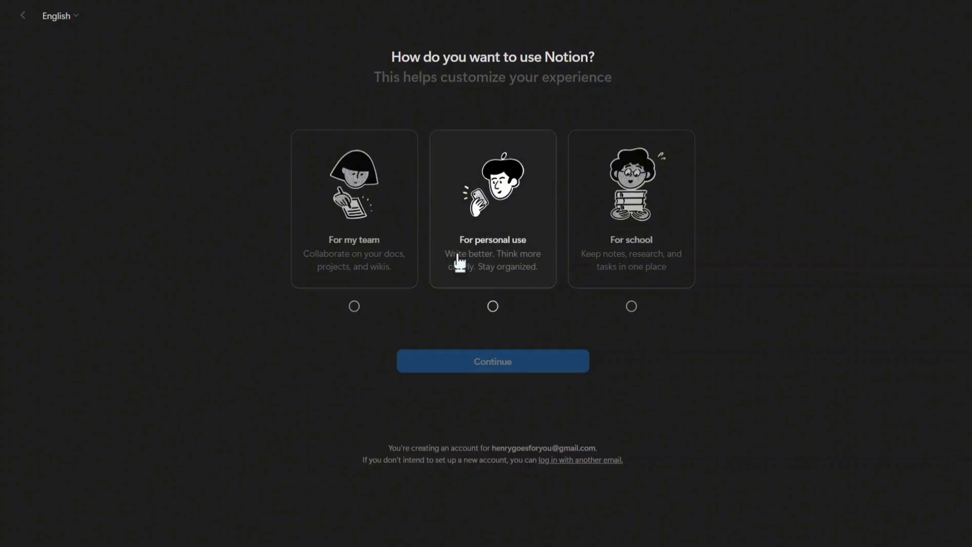
- Choose personal use and pick Career building and Project tracking as interests to finish onboarding
{"action": "left_click", "coordinate": [459, 262]}
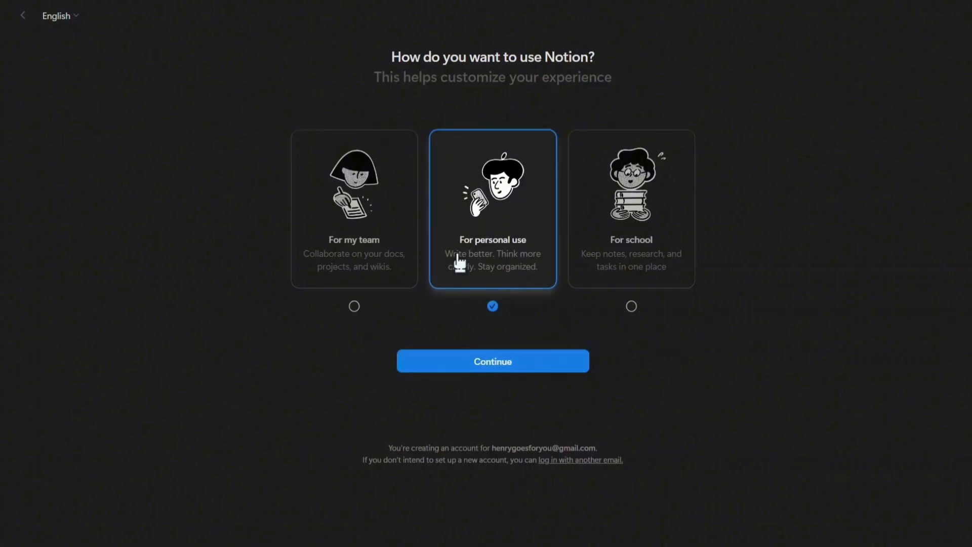
{"action": "left_click", "coordinate": [473, 361]}
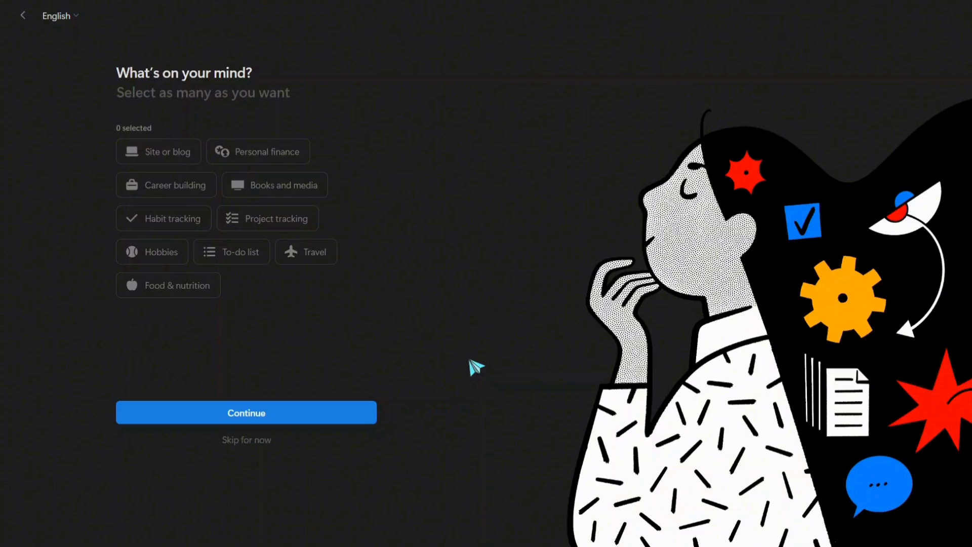
{"action": "left_click", "coordinate": [136, 190]}
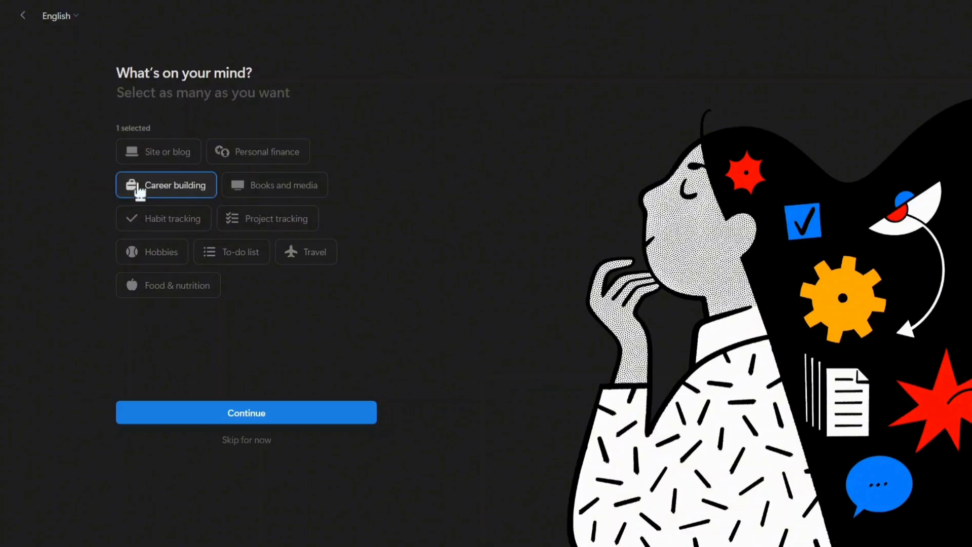
{"action": "left_click", "coordinate": [244, 216]}
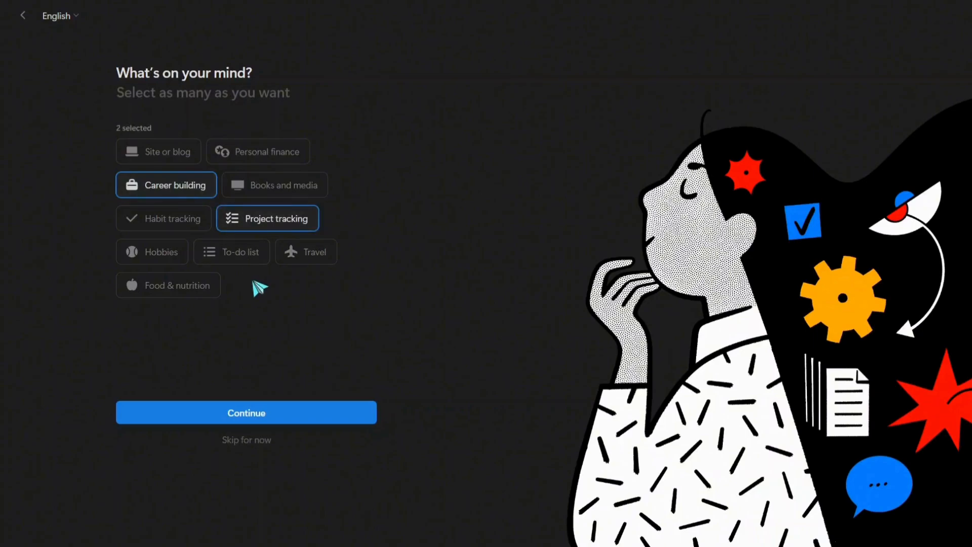
{"action": "left_click", "coordinate": [248, 413]}
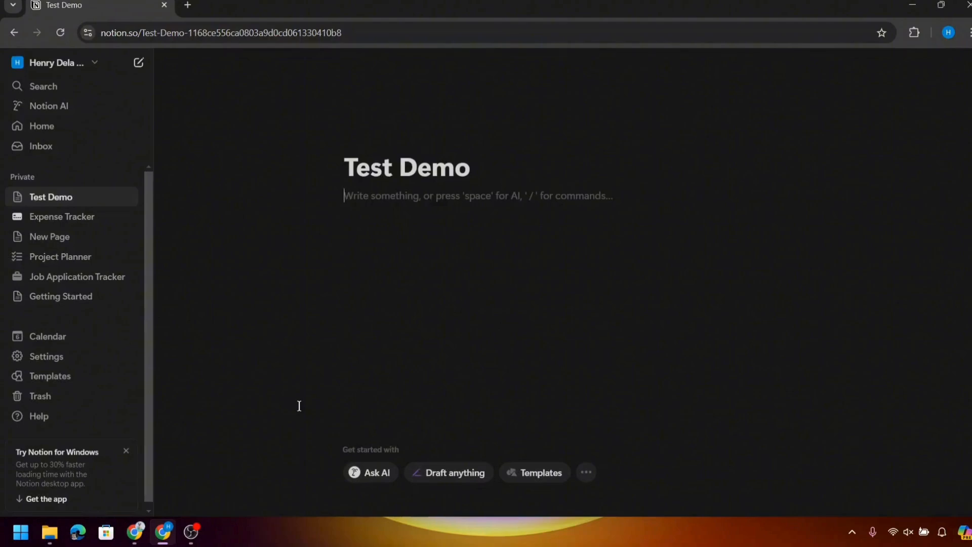
- Add the line 'Type that in' to Test Demo and insert a new sub-page below it
{"action": "type", "text": "/"}
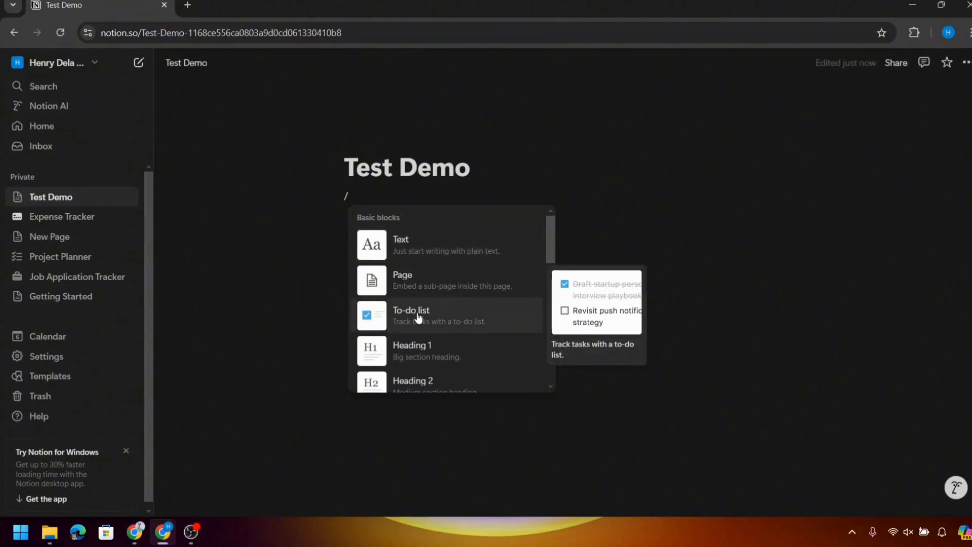
{"action": "scroll", "coordinate": [418, 318], "scroll_direction": "down", "scroll_amount": 1}
{"action": "scroll", "coordinate": [418, 317], "scroll_direction": "up", "scroll_amount": 1}
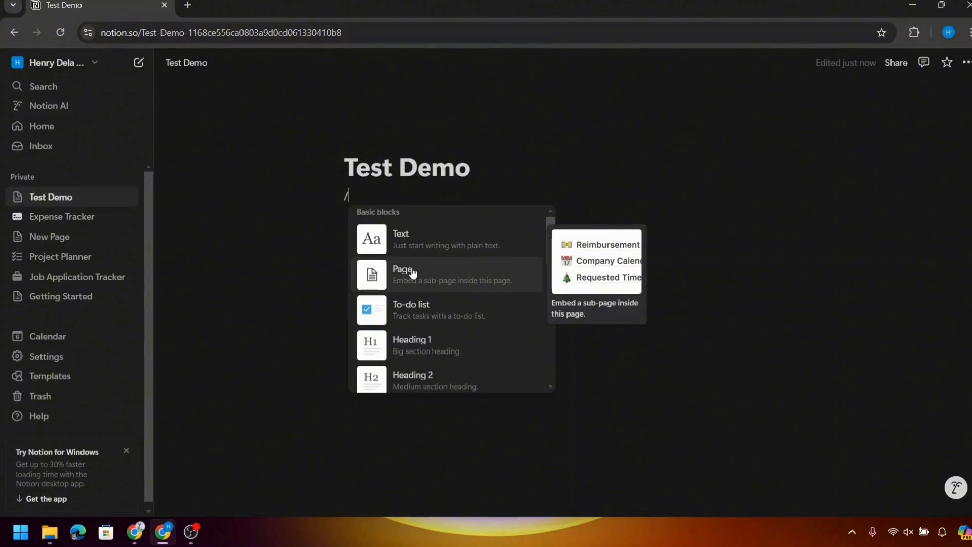
{"action": "left_click", "coordinate": [430, 250]}
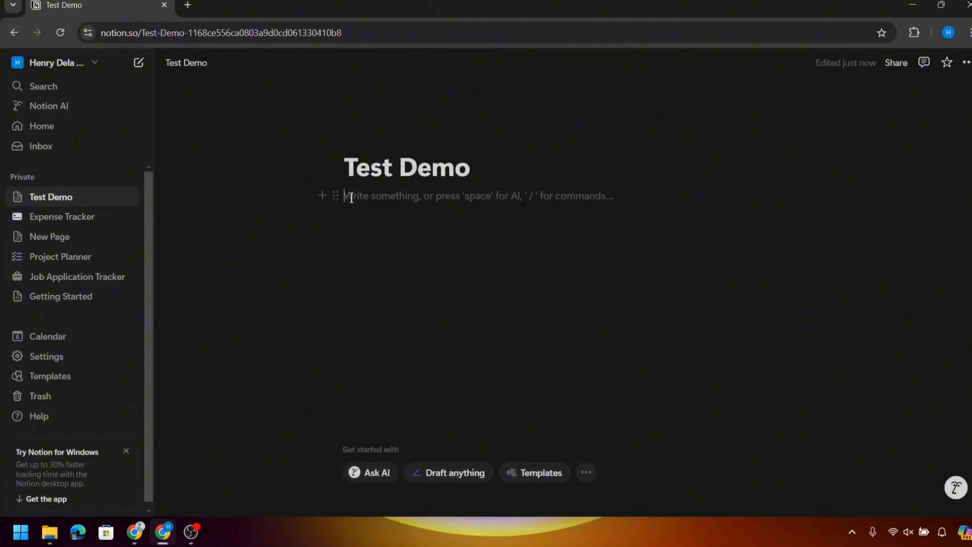
{"action": "type", "text": "Type that"}
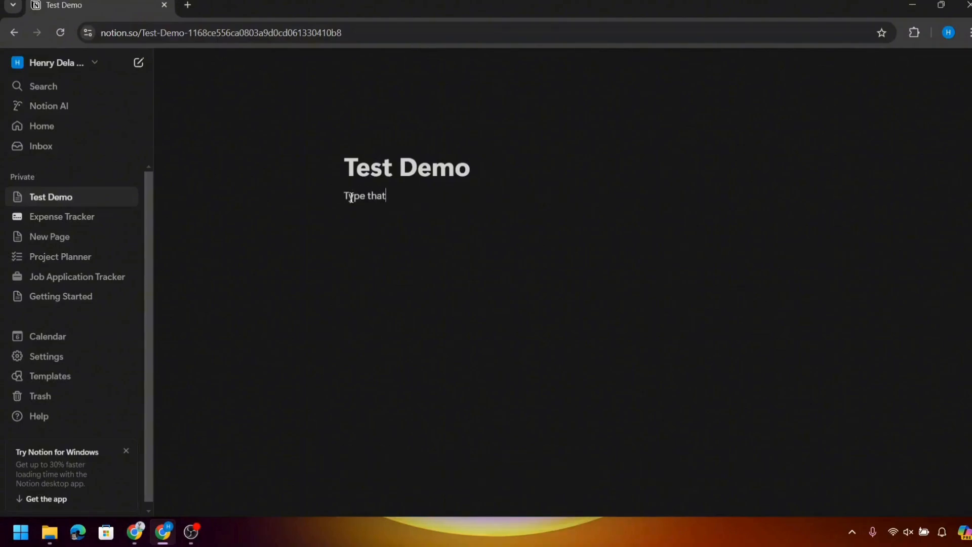
{"action": "type", "text": " in"}
{"action": "key", "text": "Return"}
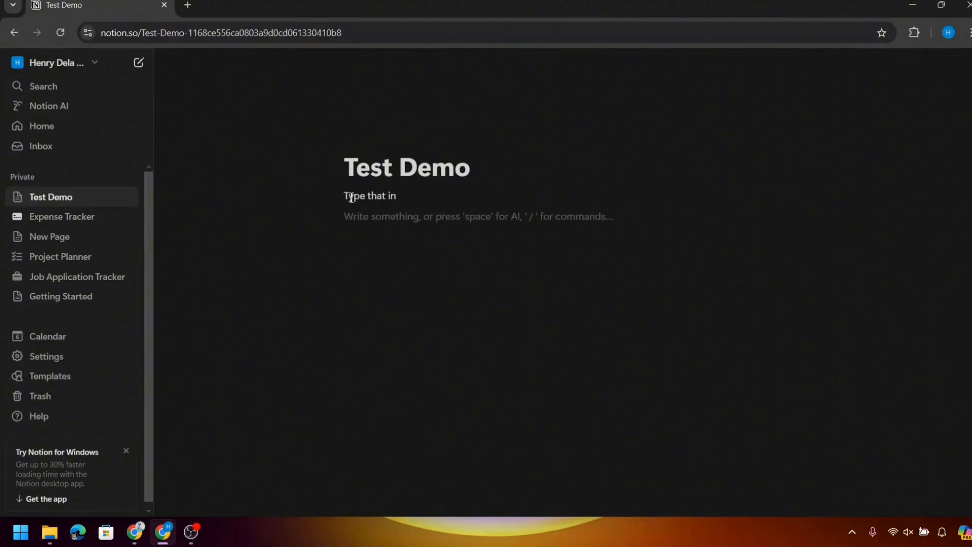
{"action": "type", "text": "/"}
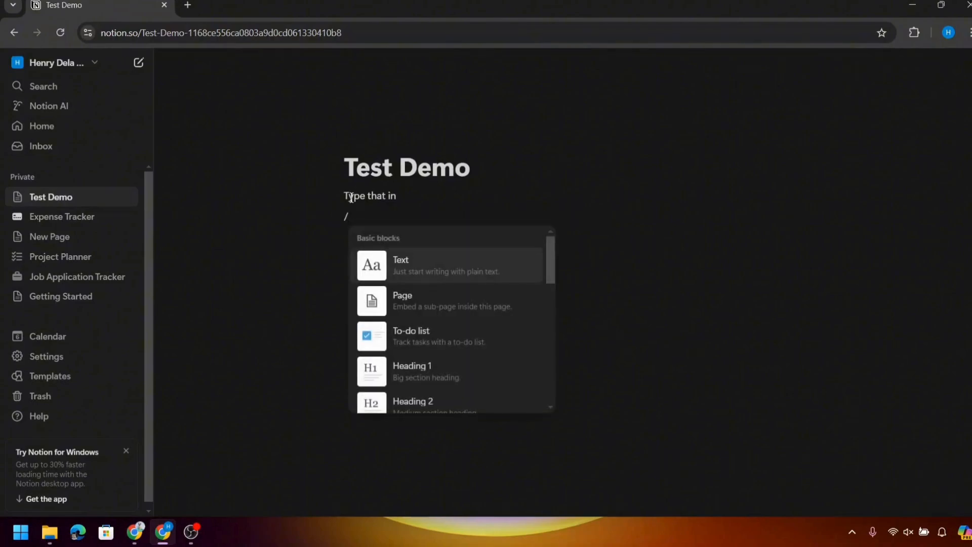
{"action": "left_click", "coordinate": [431, 304]}
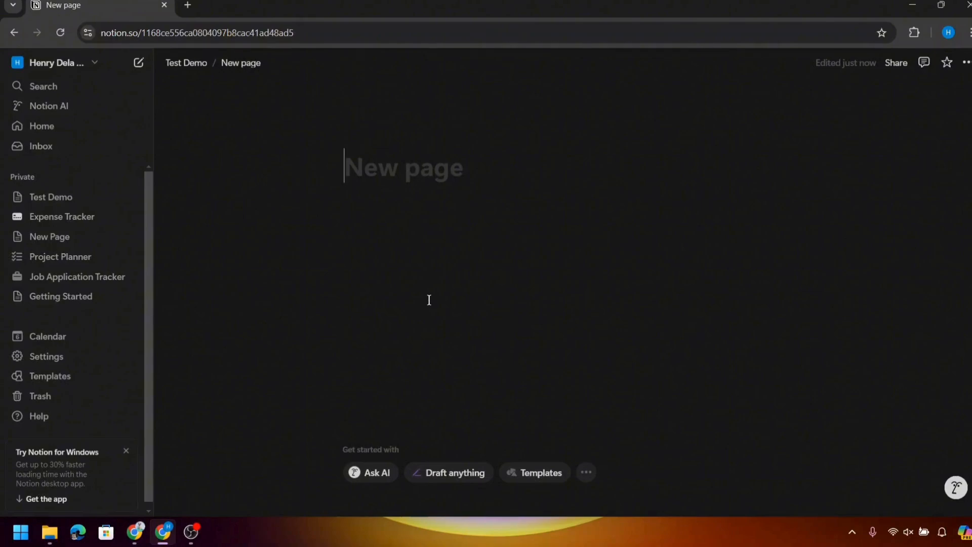
- Title the new sub-page 'Sub Page'
{"action": "type", "text": "M"}
{"action": "key", "text": "BackSpace"}
{"action": "type", "text": "Sub Page"}
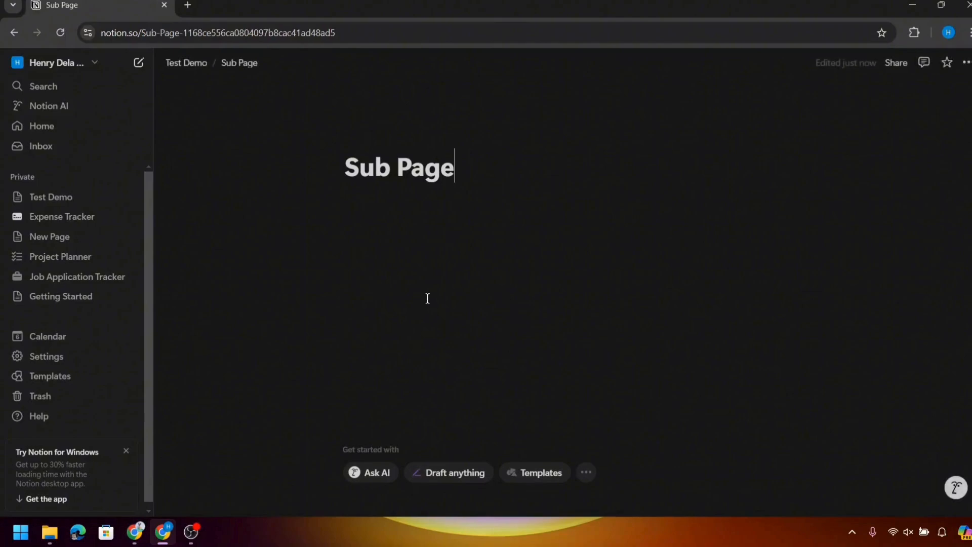
- Return to Test Demo, delete the Sub Page link, and start an empty line below the text
{"action": "left_click", "coordinate": [180, 65]}
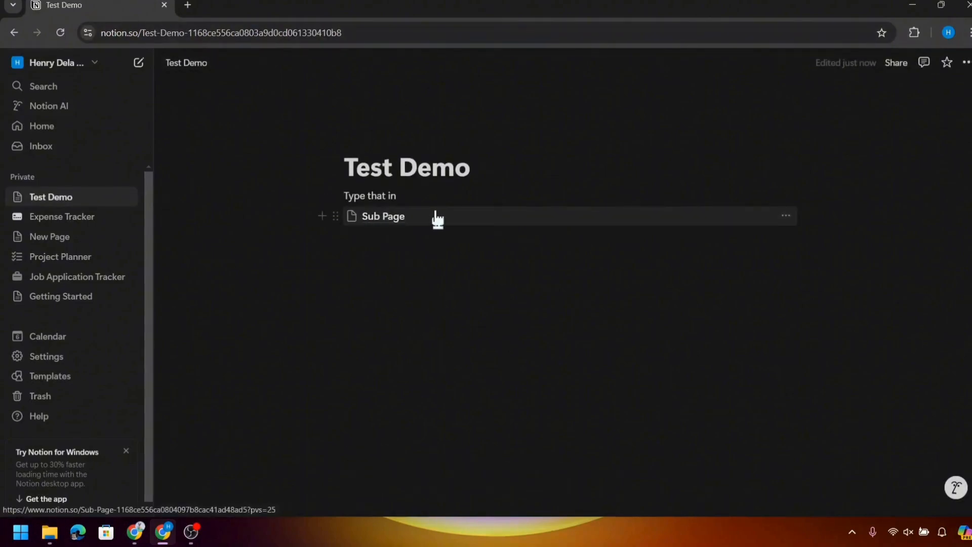
{"action": "mouse_move", "coordinate": [436, 217]}
{"action": "left_click", "coordinate": [786, 216]}
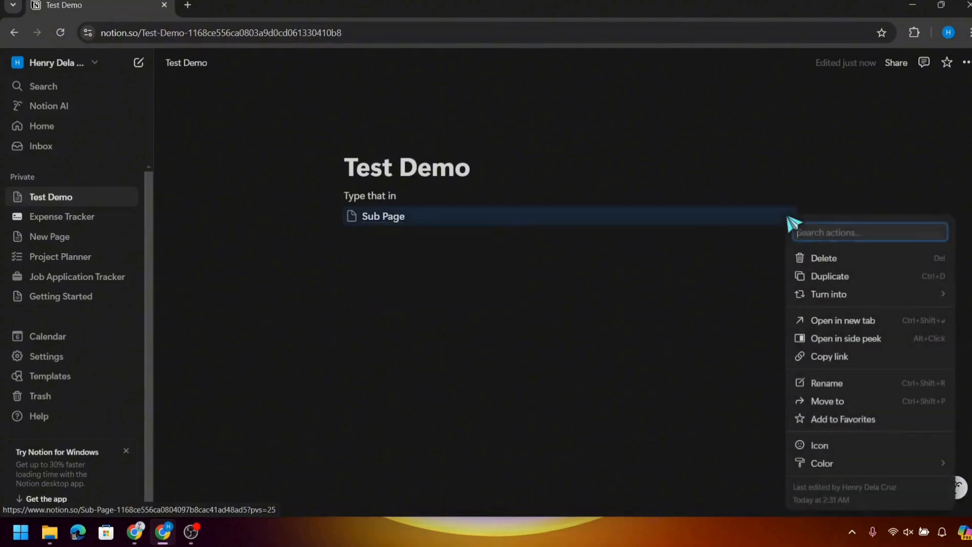
{"action": "left_click", "coordinate": [809, 260]}
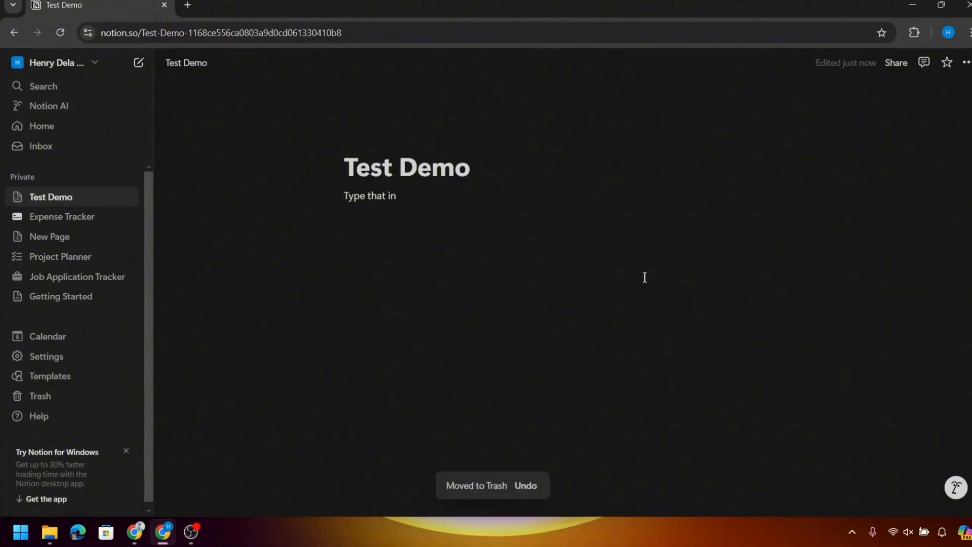
{"action": "left_click", "coordinate": [368, 217]}
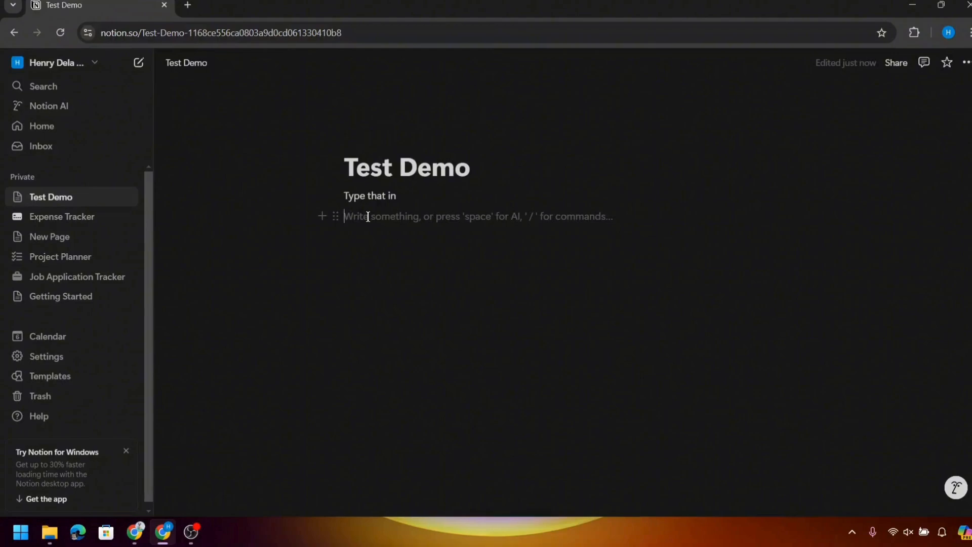
- Add a Heading 1 block reading 'Heading 1' below 'Type that in', with an empty line after
{"action": "type", "text": "/"}
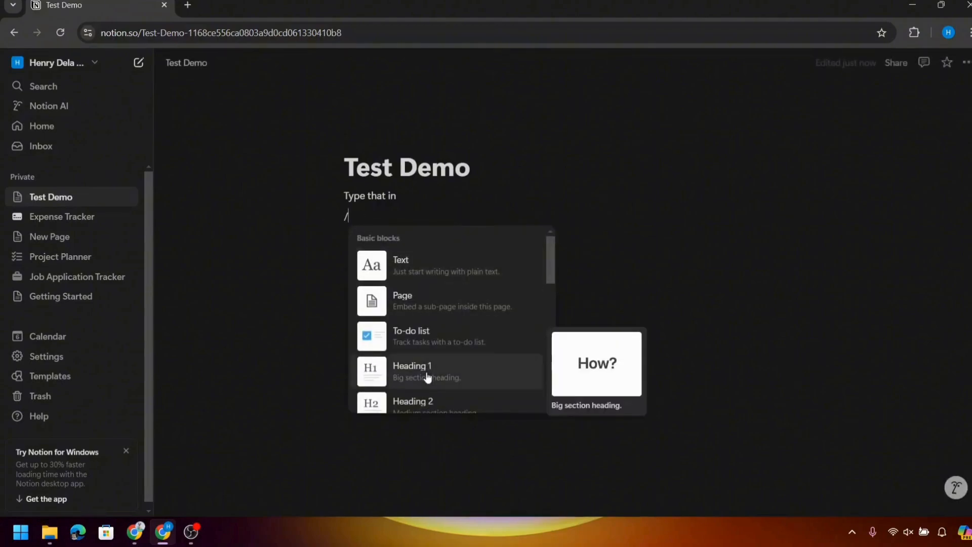
{"action": "scroll", "coordinate": [427, 377], "scroll_direction": "down", "scroll_amount": 1}
{"action": "left_click", "coordinate": [434, 317]}
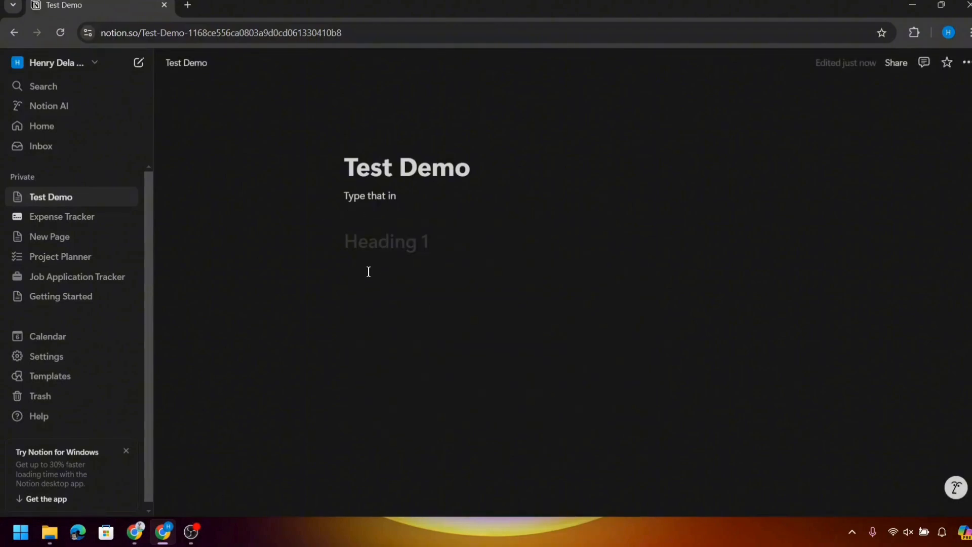
{"action": "key", "text": "Tab"}
{"action": "key", "text": "BackSpace"}
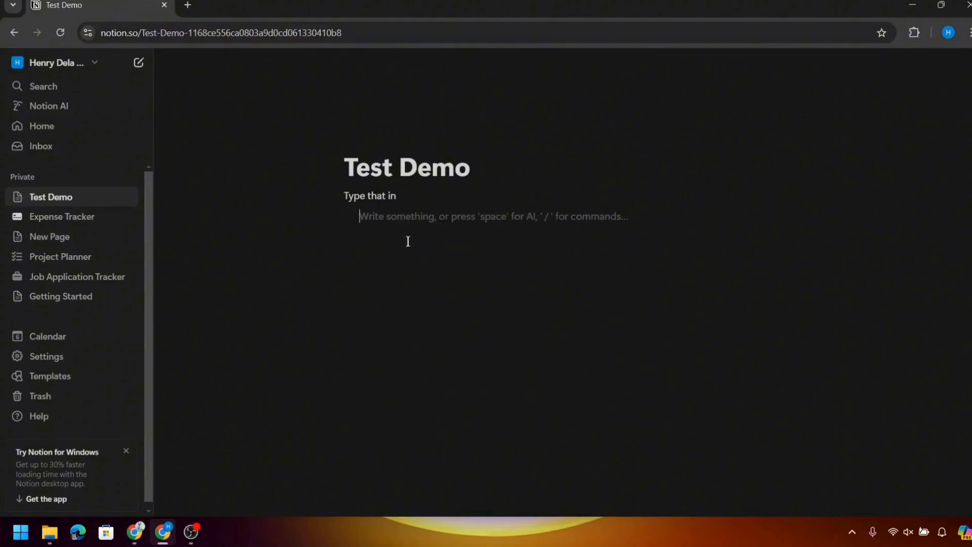
{"action": "type", "text": "He"}
{"action": "key", "text": "BackSpace"}
{"action": "key", "text": "BackSpace"}
{"action": "key", "text": "BackSpace"}
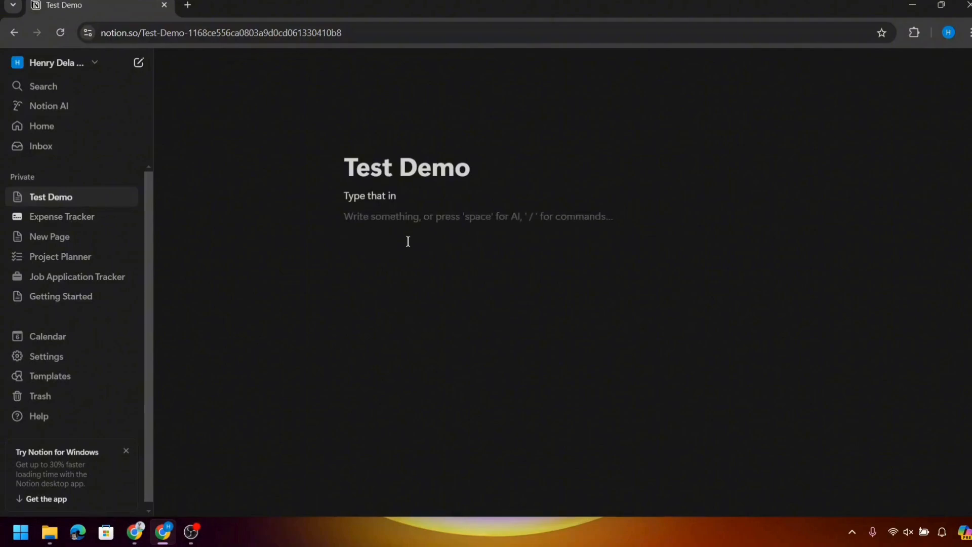
{"action": "type", "text": "/h"}
{"action": "key", "text": "Return"}
{"action": "type", "text": "Headin"}
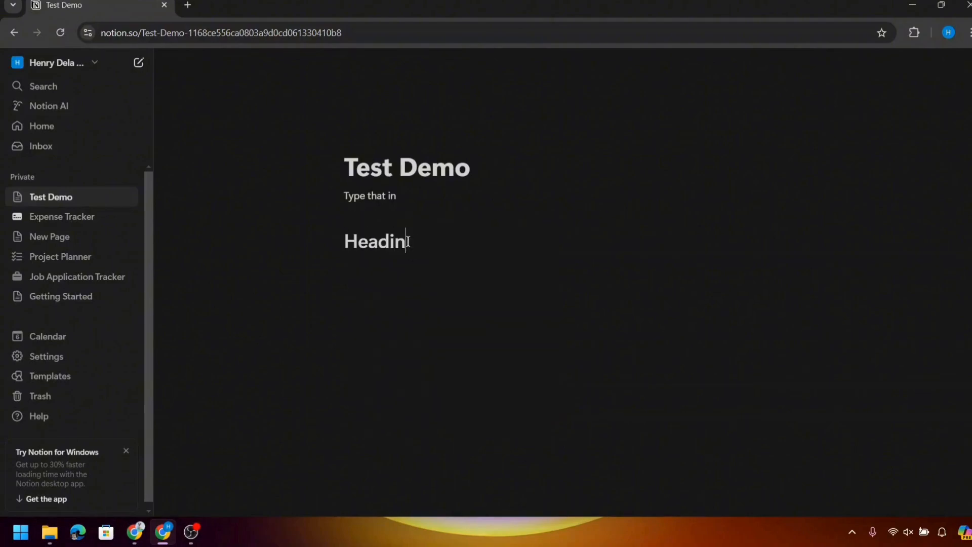
{"action": "type", "text": "g 1"}
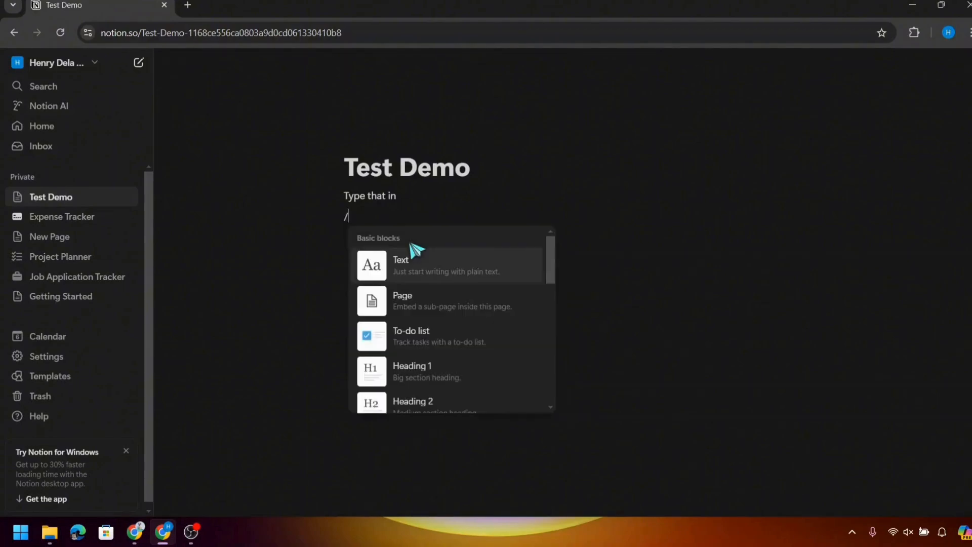
{"action": "type", "text": "h"}
{"action": "key", "text": "Return"}
{"action": "type", "text": "Hea"}
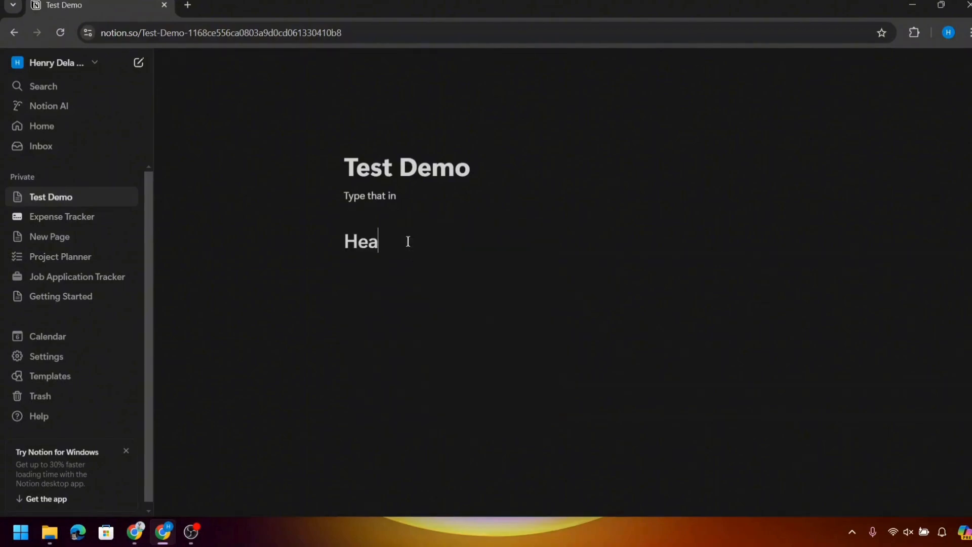
{"action": "type", "text": "ding 1"}
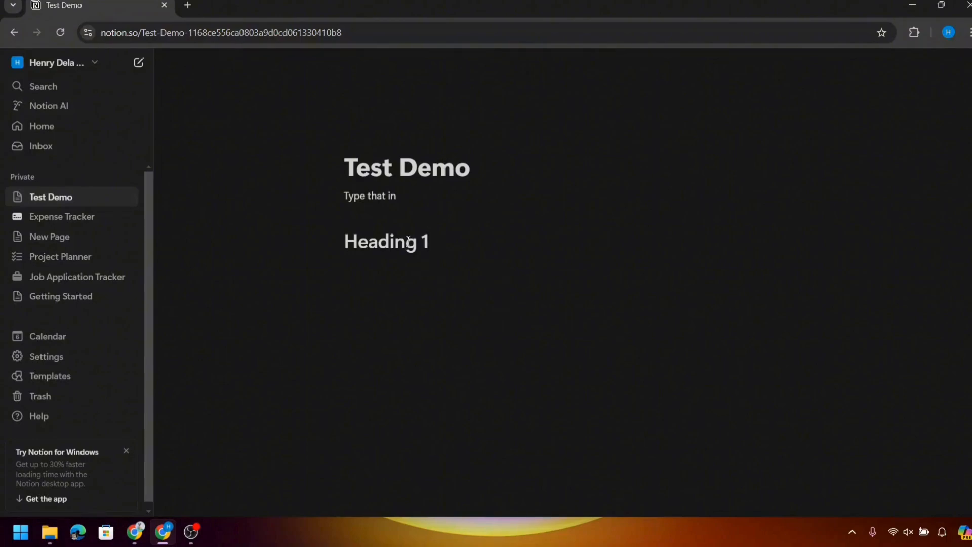
{"action": "key", "text": "Return"}
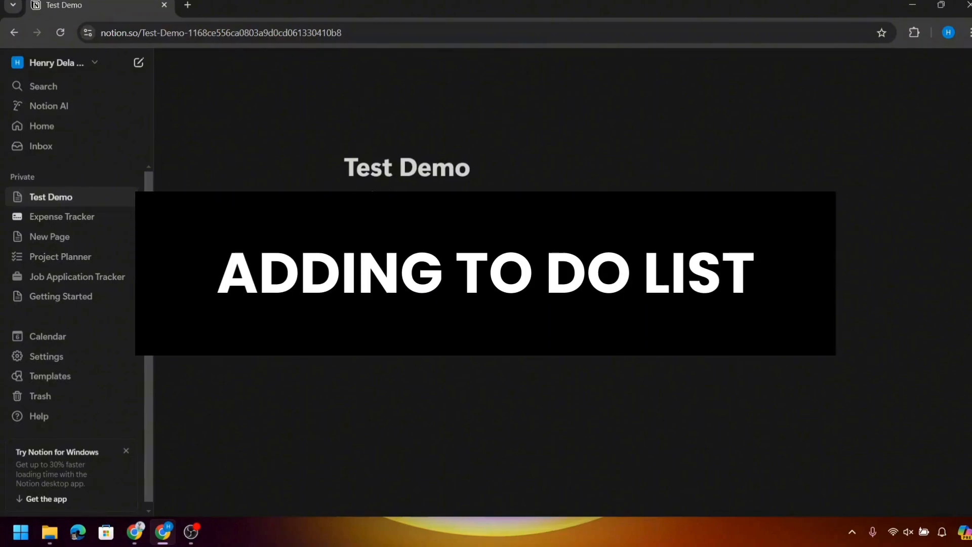
- Create a to-do list with Morning Routine, After Noon Routine and Dinner under Heading 1
{"action": "type", "text": "/"}
{"action": "scroll", "coordinate": [445, 400], "scroll_direction": "down", "scroll_amount": 1}
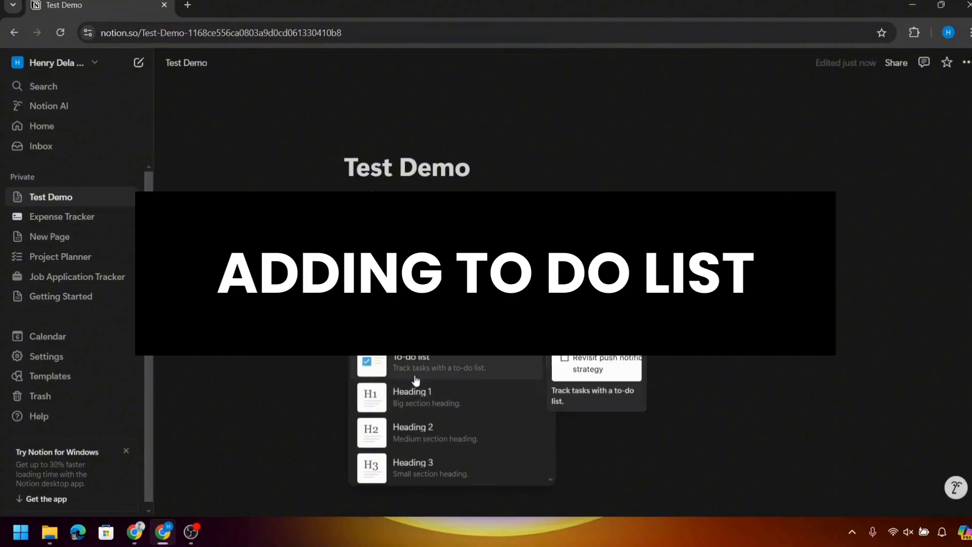
{"action": "left_click", "coordinate": [415, 380]}
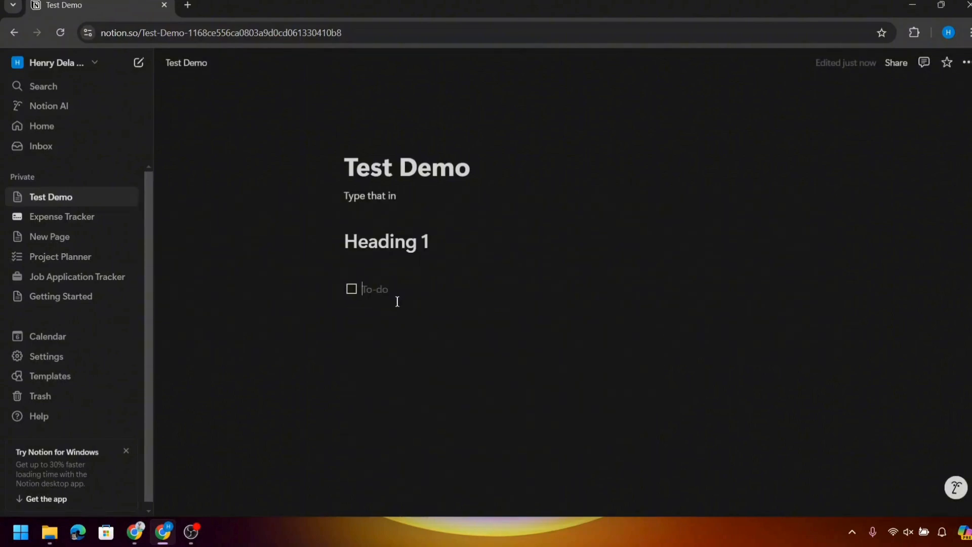
{"action": "type", "text": "M"}
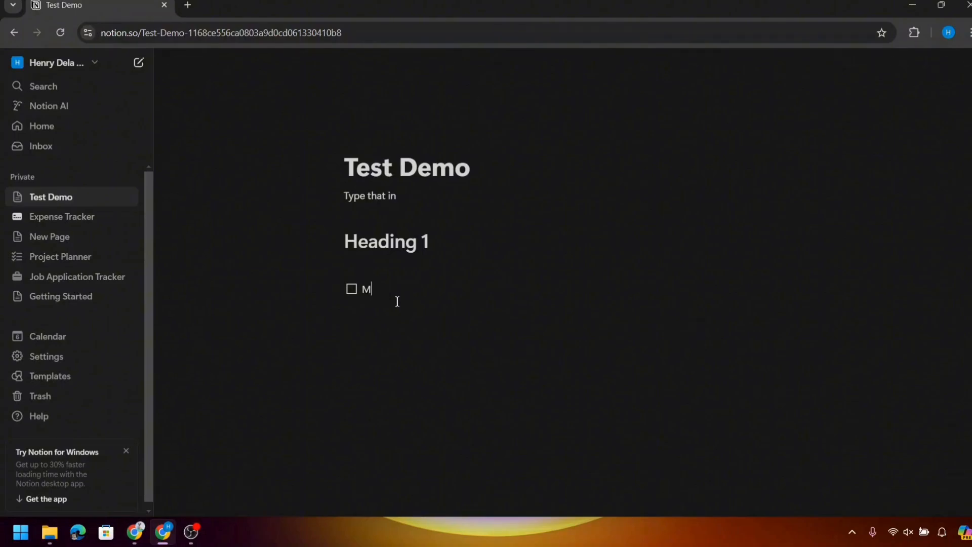
{"action": "type", "text": "orning Routine"}
{"action": "key", "text": "Return"}
{"action": "type", "text": "After Noon R"}
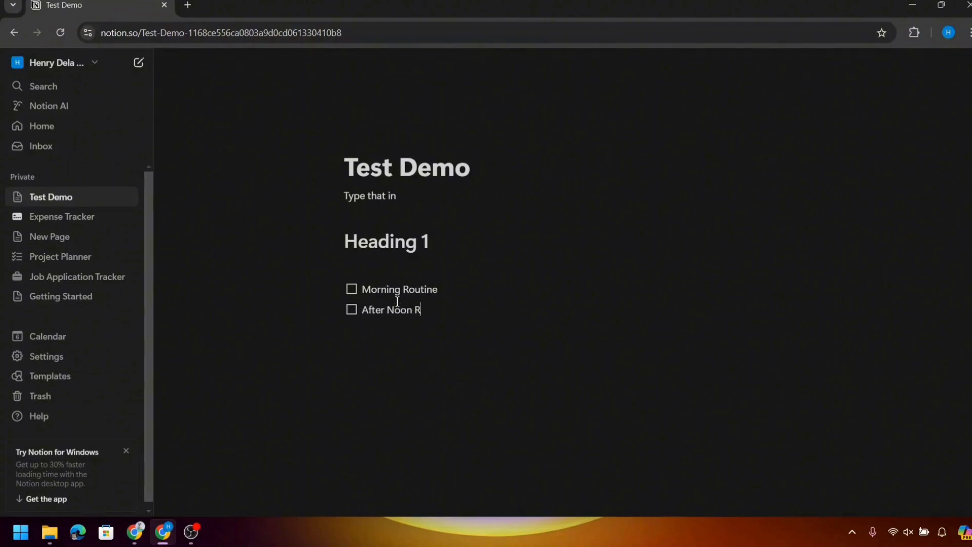
{"action": "type", "text": "outine"}
{"action": "key", "text": "Return"}
{"action": "type", "text": "Dinner"}
{"action": "key", "text": "Return"}
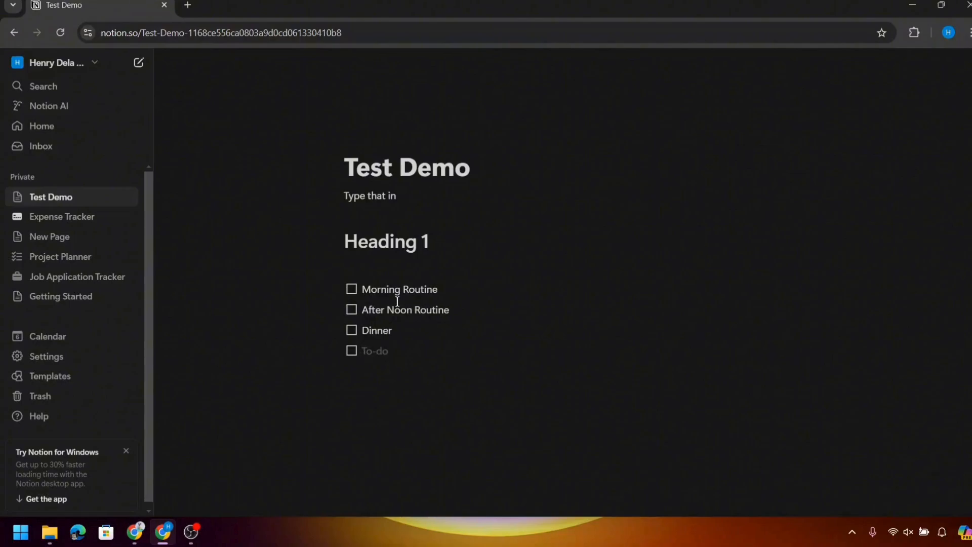
{"action": "key", "text": "Return"}
{"action": "key", "text": "Return"}
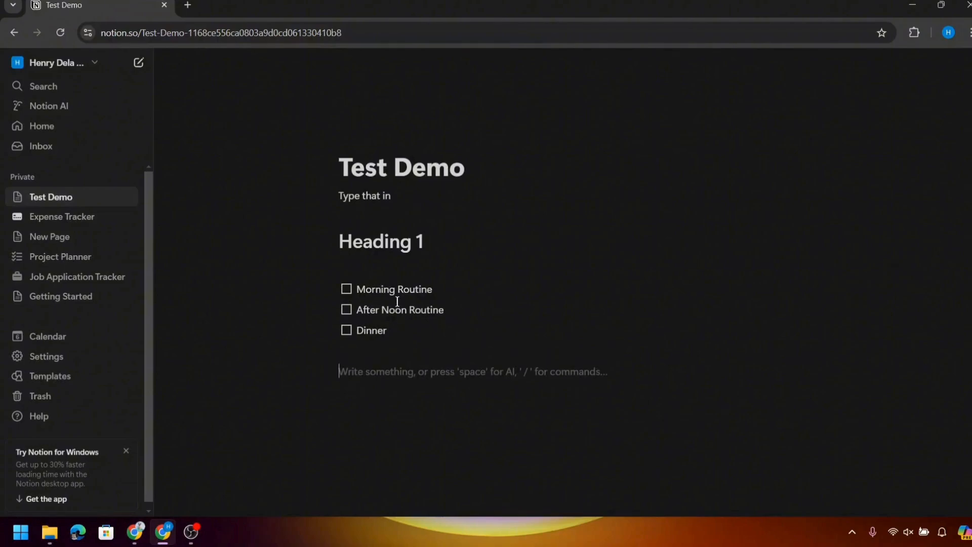
- Insert a table with header cells 'Elements' and 'Sub Element'
{"action": "type", "text": "/"}
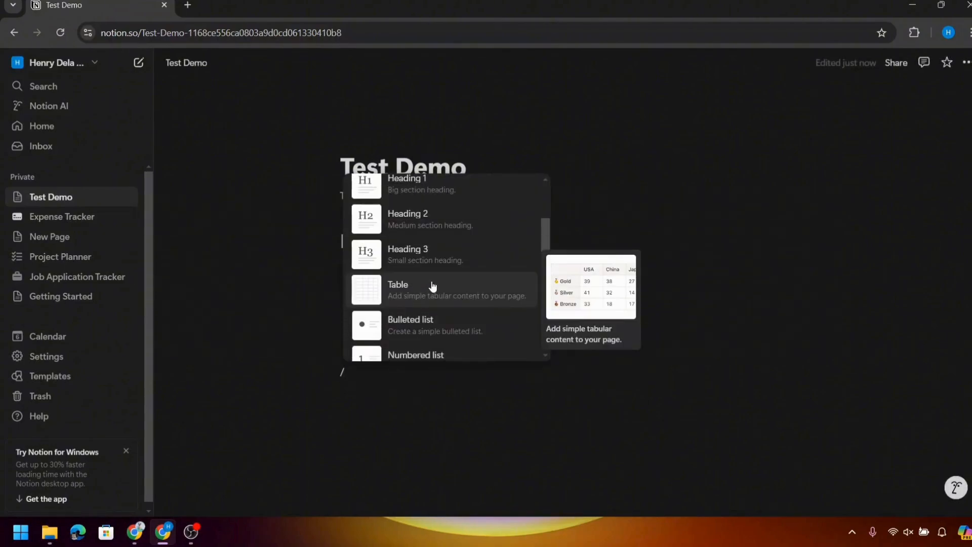
{"action": "left_click", "coordinate": [432, 286]}
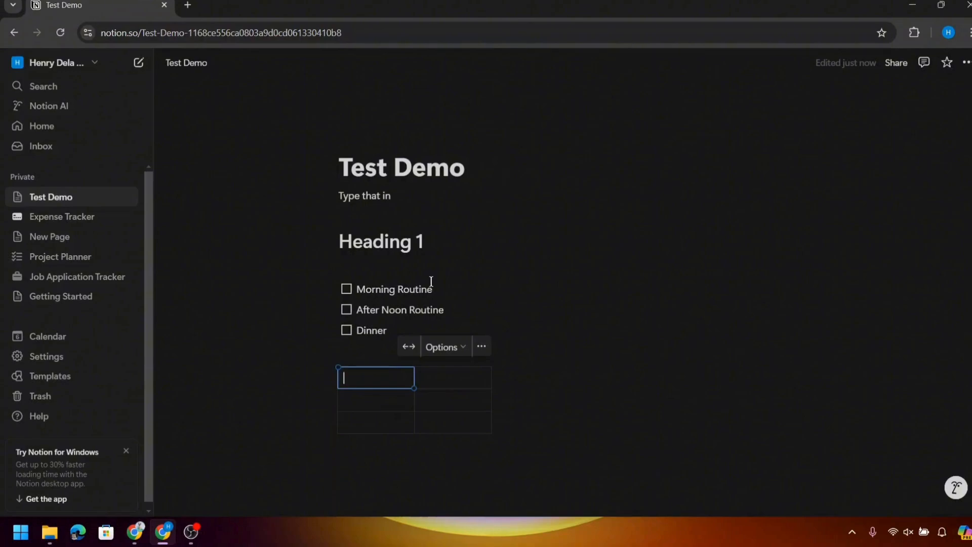
{"action": "type", "text": "Elements"}
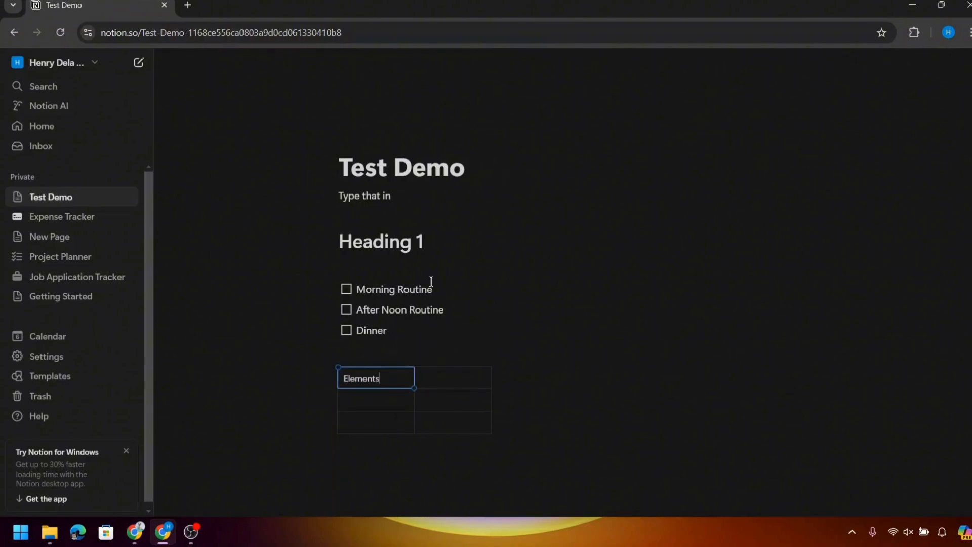
{"action": "left_click", "coordinate": [435, 385]}
{"action": "type", "text": "Sub"}
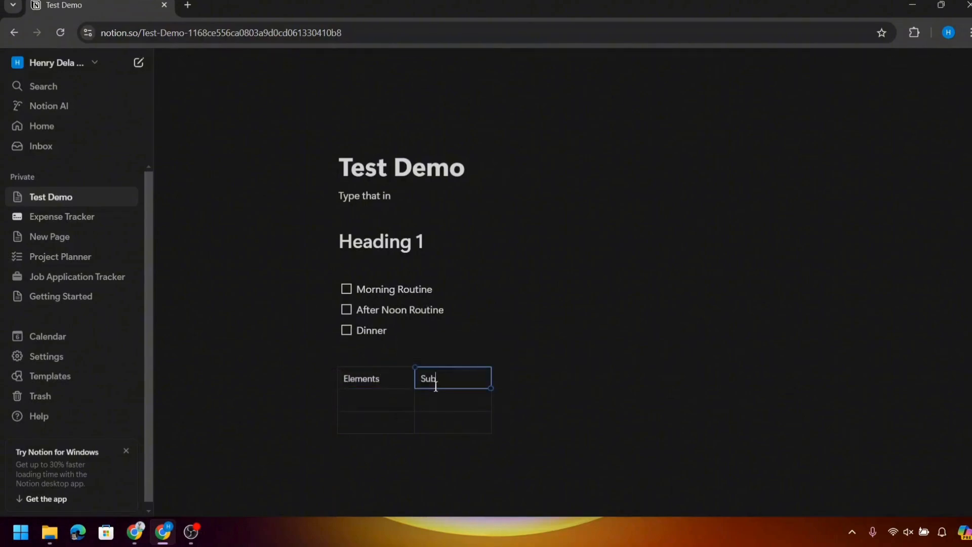
{"action": "type", "text": " Element"}
- Fill the table rows with FA/GC and FB/GD, then add an empty line below the table
{"action": "left_click", "coordinate": [389, 396]}
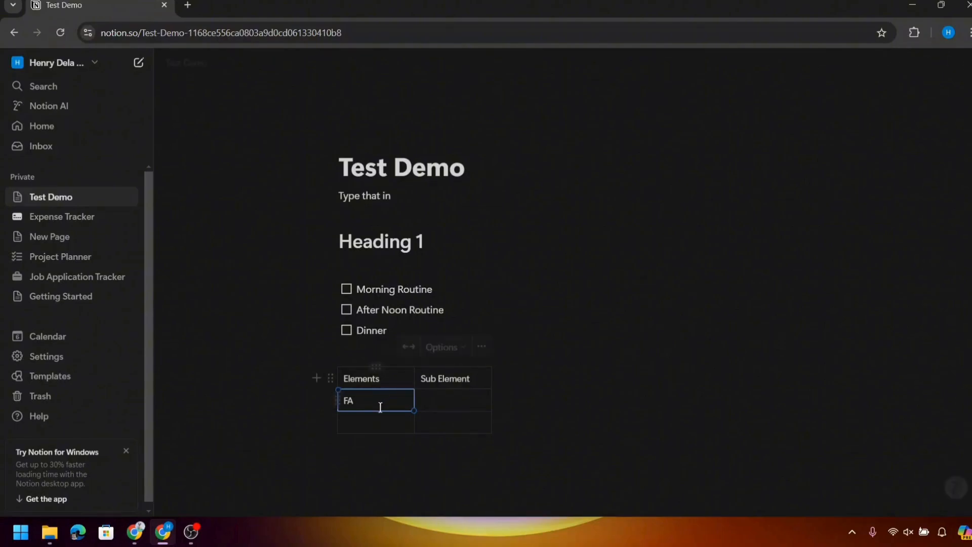
{"action": "left_click", "coordinate": [350, 422]}
{"action": "type", "text": "FB"}
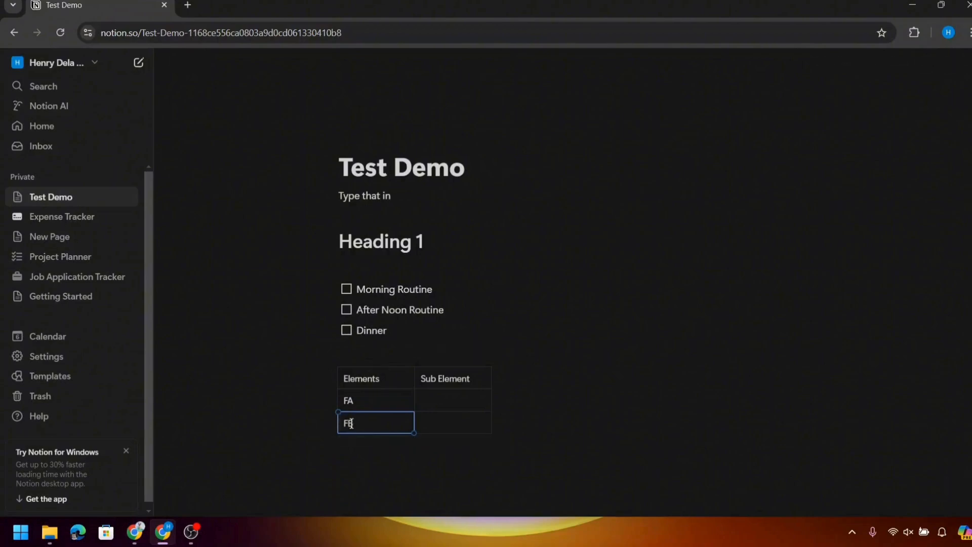
{"action": "left_click", "coordinate": [430, 402]}
{"action": "type", "text": "GC"}
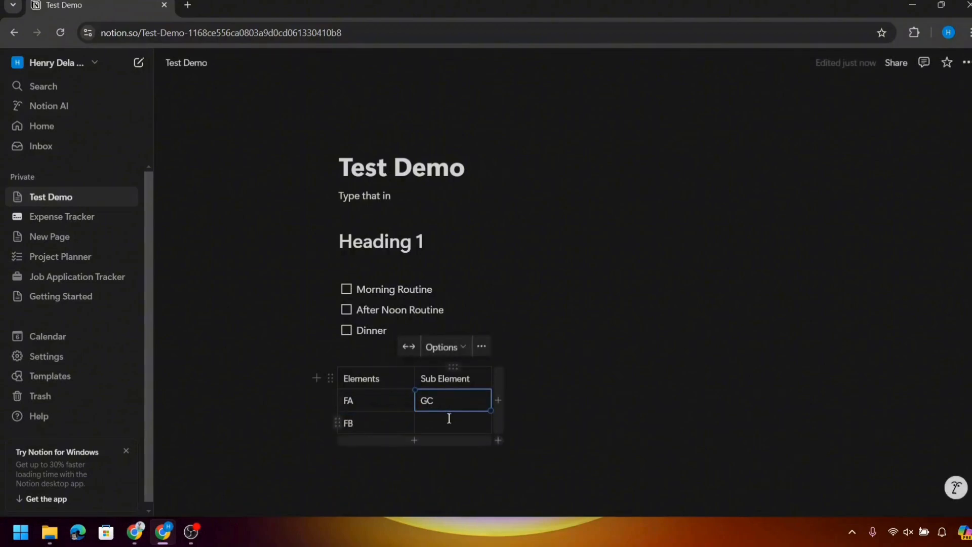
{"action": "type", "text": "GD"}
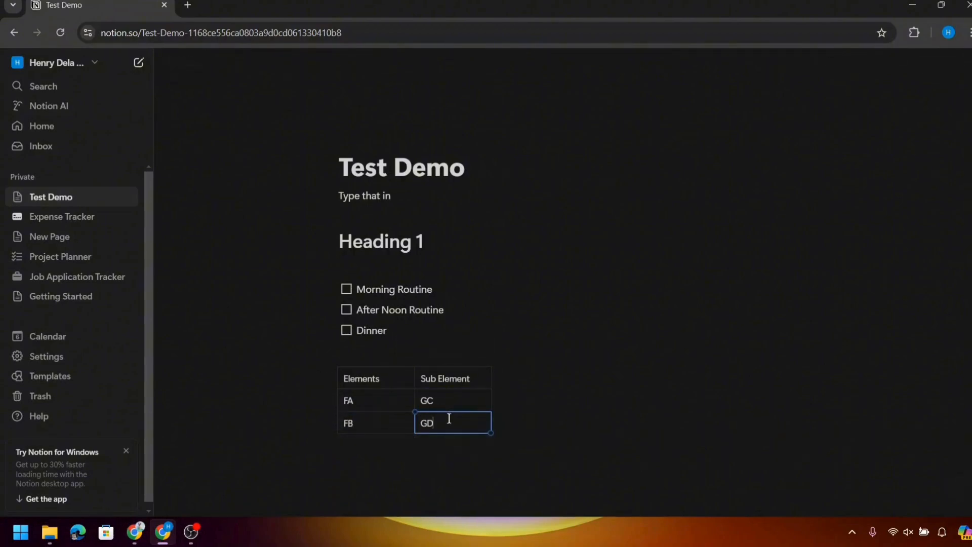
{"action": "scroll", "coordinate": [449, 418], "scroll_direction": "down", "scroll_amount": 1}
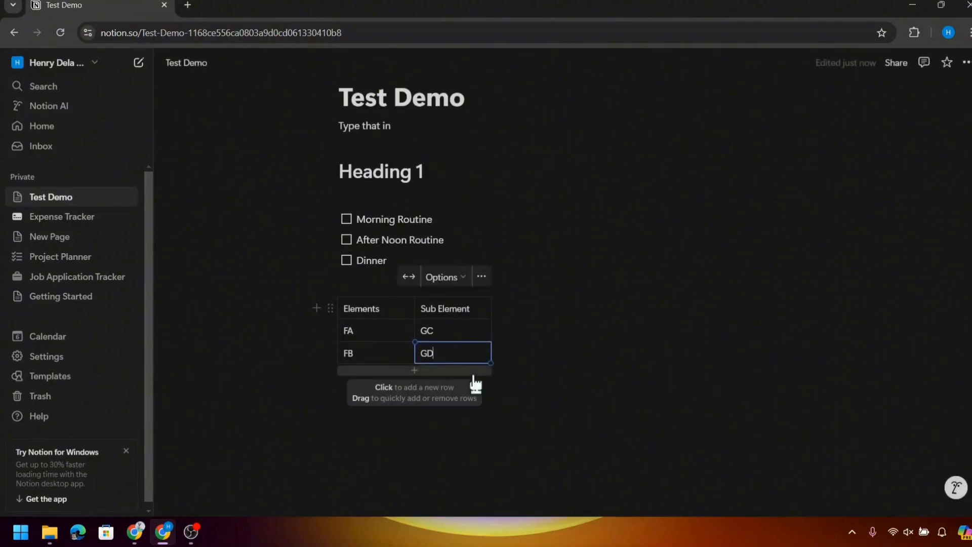
{"action": "left_click", "coordinate": [521, 384]}
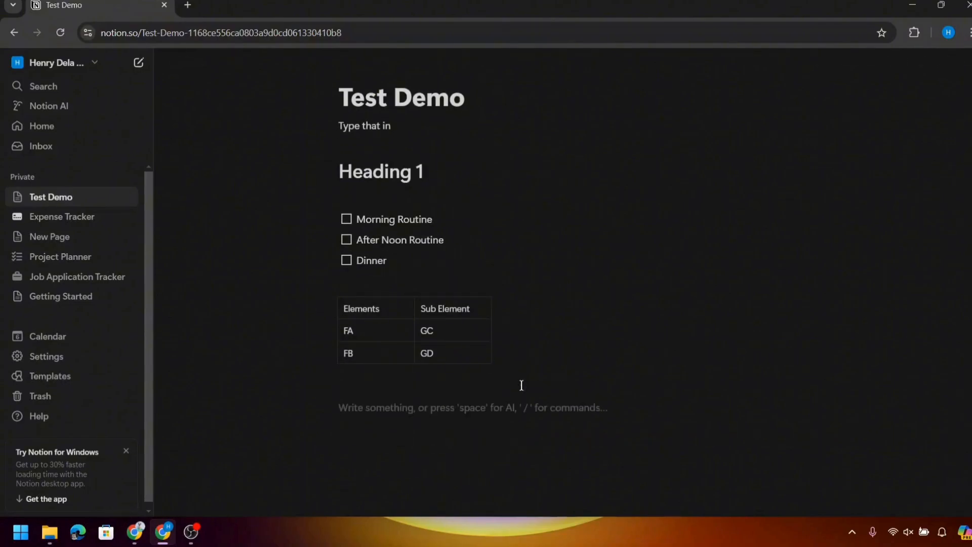
- Open Notion AI's Ask a question box from the block menu on the empty line
{"action": "type", "text": "/"}
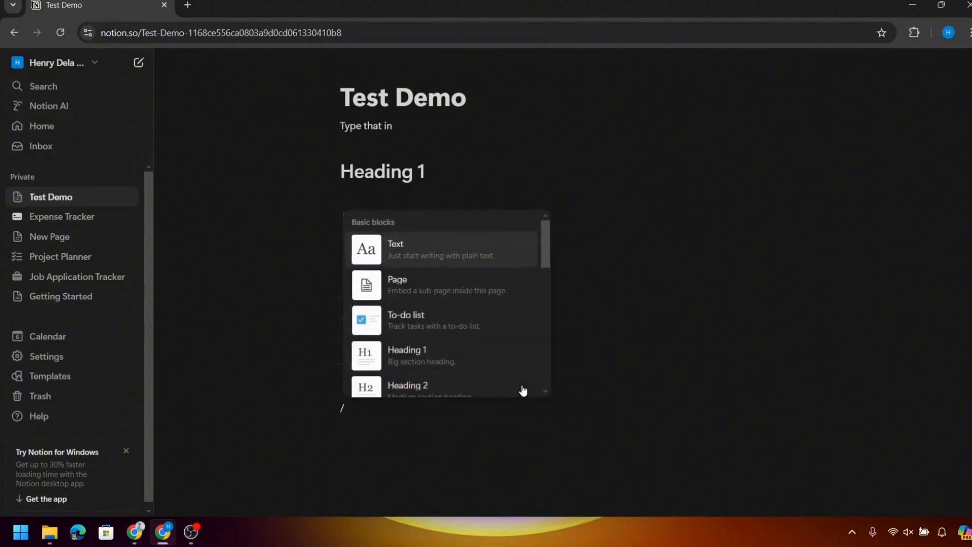
{"action": "scroll", "coordinate": [460, 361], "scroll_direction": "down", "scroll_amount": 3}
{"action": "scroll", "coordinate": [460, 361], "scroll_direction": "down", "scroll_amount": 1}
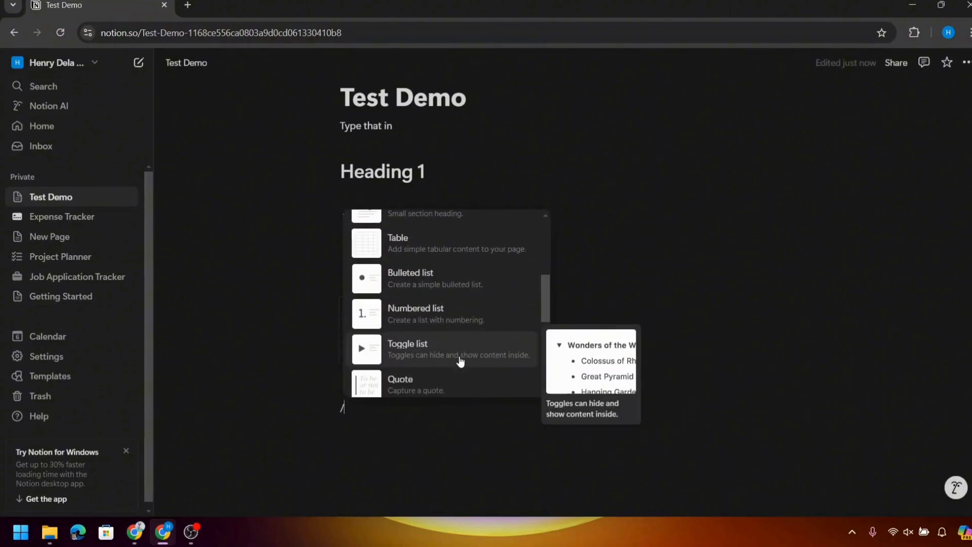
{"action": "scroll", "coordinate": [460, 360], "scroll_direction": "down", "scroll_amount": 2}
{"action": "scroll", "coordinate": [428, 367], "scroll_direction": "down", "scroll_amount": 3}
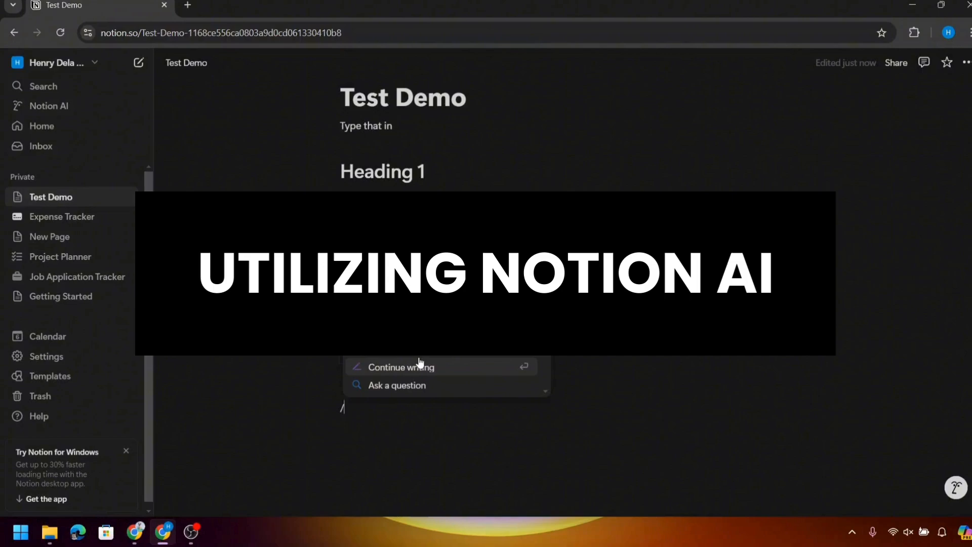
{"action": "scroll", "coordinate": [388, 357], "scroll_direction": "down", "scroll_amount": 1}
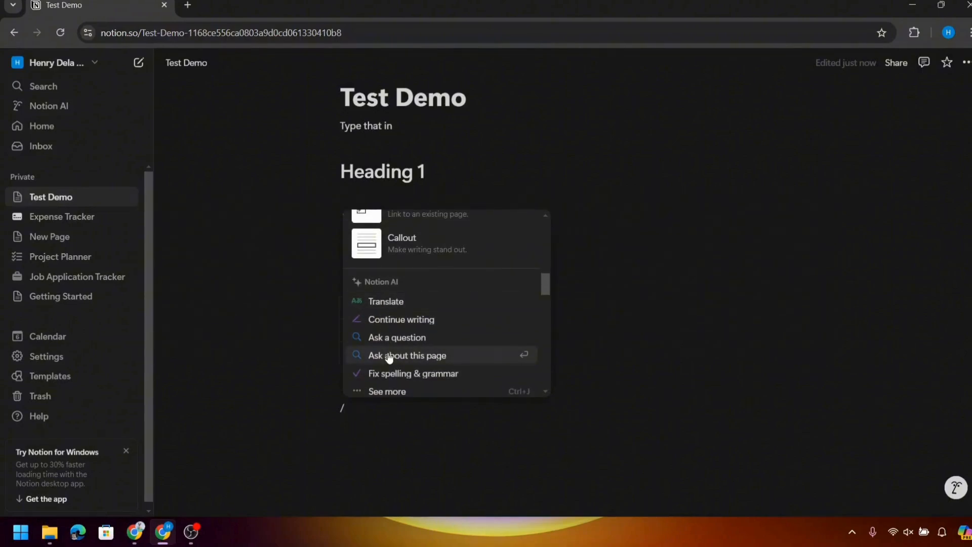
{"action": "left_click", "coordinate": [417, 342]}
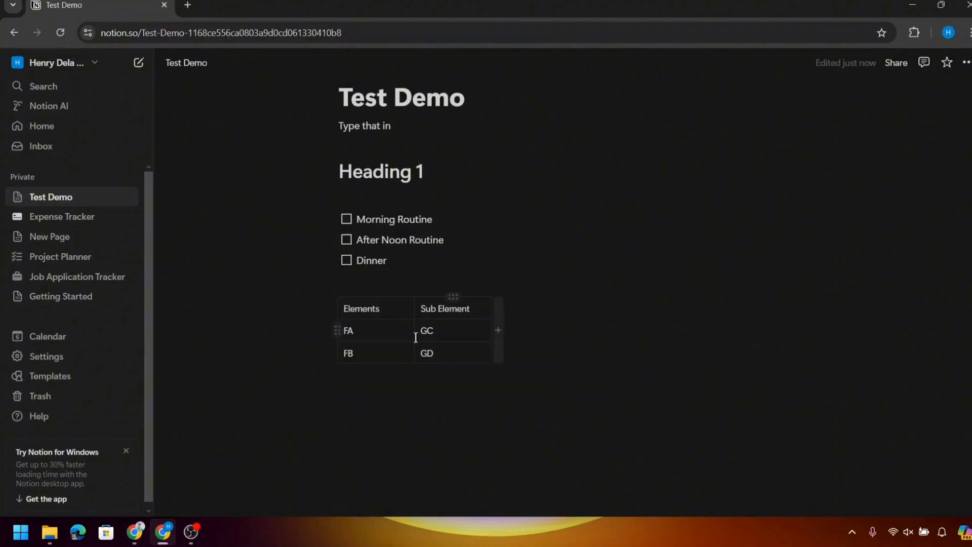
- Ask Notion AI 'What is the history of Dinosaurs'
{"action": "type", "text": "wHA"}
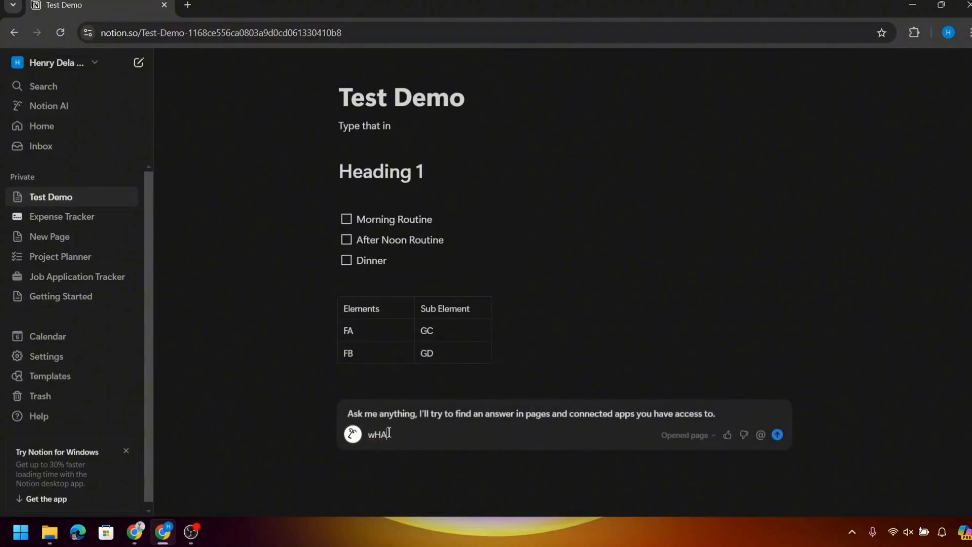
{"action": "key", "text": "BackSpace"}
{"action": "type", "text": "What is the hisotry o"}
{"action": "key", "text": "BackSpace"}
{"action": "key", "text": "BackSpace"}
{"action": "type", "text": "otry of"}
{"action": "key", "text": "BackSpace"}
{"action": "key", "text": "BackSpace"}
{"action": "key", "text": "BackSpace"}
{"action": "key", "text": "BackSpace"}
{"action": "key", "text": "BackSpace"}
{"action": "key", "text": "BackSpace"}
{"action": "key", "text": "BackSpace"}
{"action": "type", "text": "tory of Dinosaurs"}
{"action": "key", "text": "Return"}
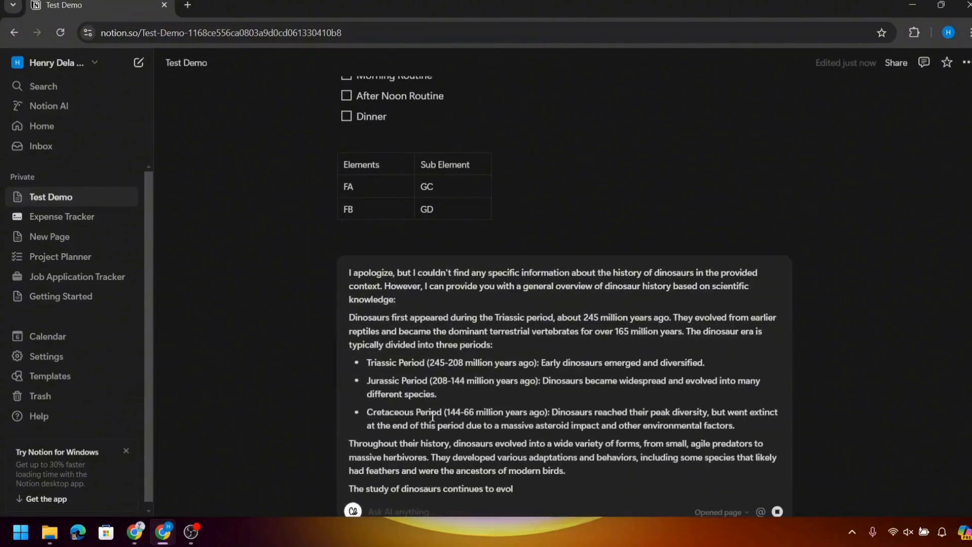
- Select the AI's dinosaur-history answer text and close the answer box
{"action": "scroll", "coordinate": [430, 409], "scroll_direction": "down", "scroll_amount": 2}
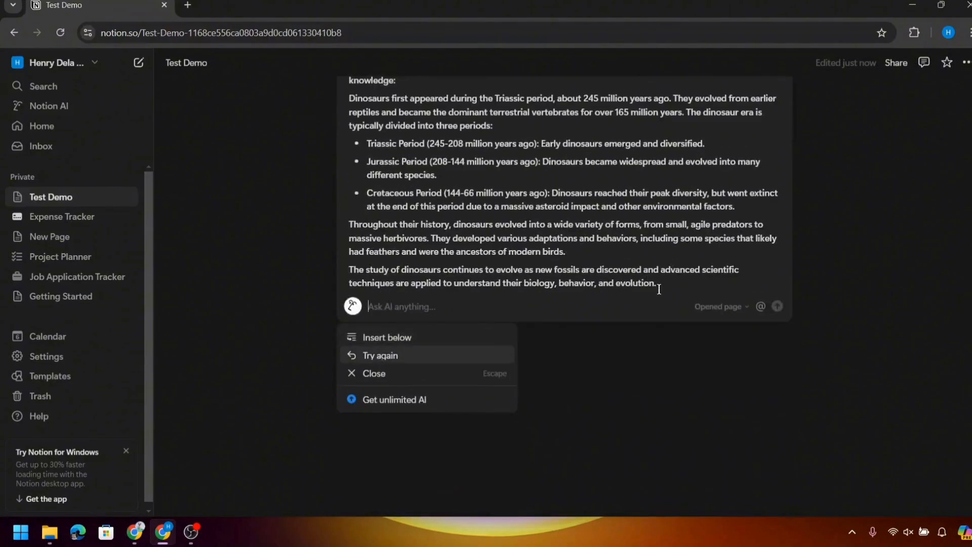
{"action": "left_click_drag", "start_coordinate": [659, 289], "coordinate": [347, 297]}
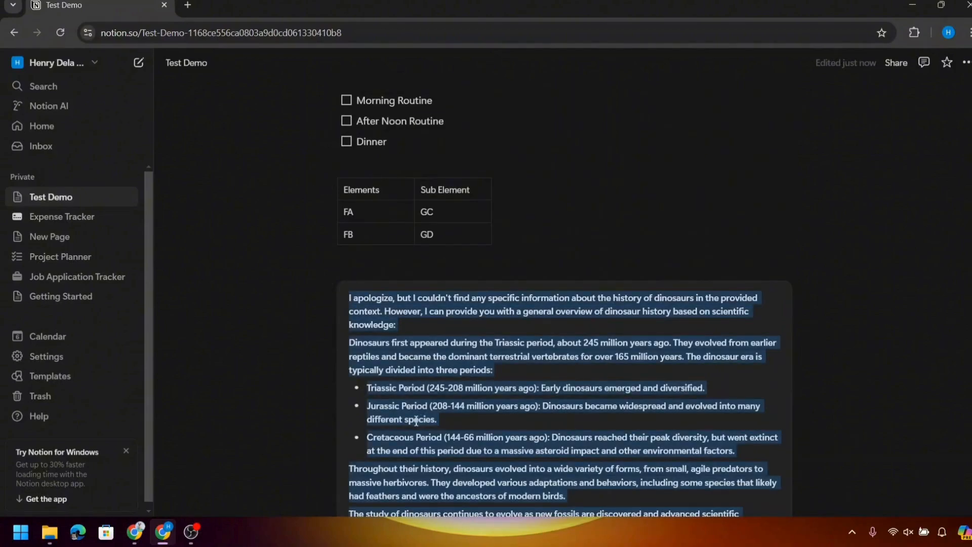
{"action": "scroll", "coordinate": [408, 469], "scroll_direction": "down", "scroll_amount": 5}
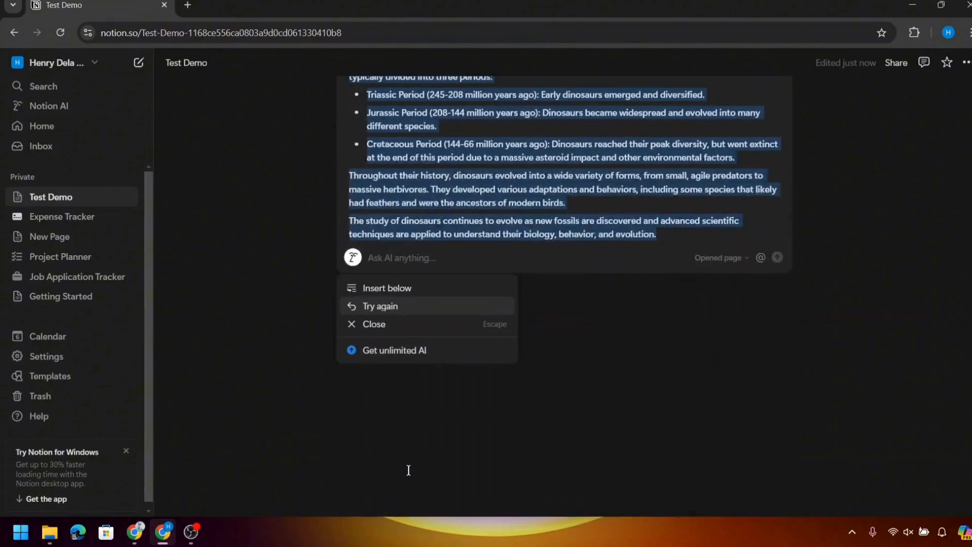
{"action": "left_click", "coordinate": [543, 367]}
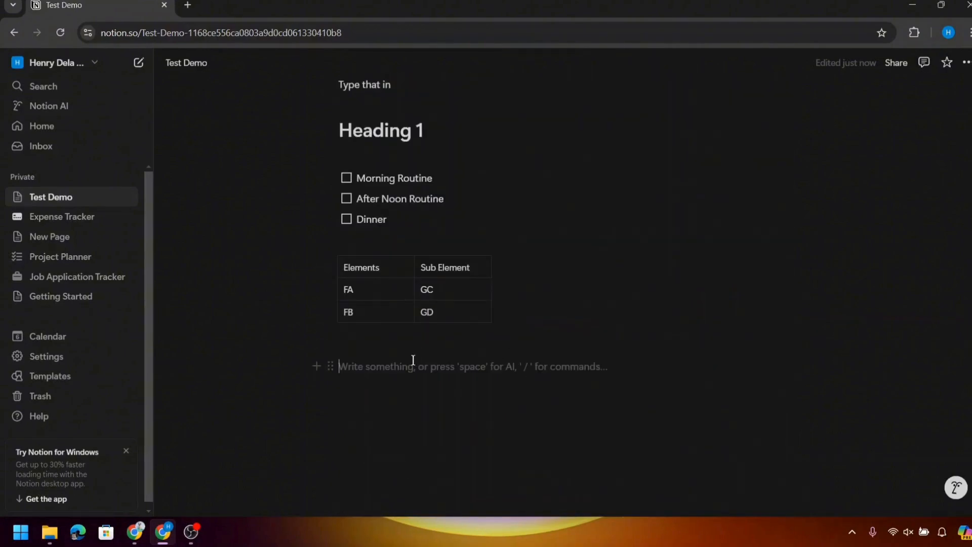
- Paste the dinosaur history answer onto the page and add an empty line above it
{"action": "key", "text": "ctrl+v"}
{"action": "left_click", "coordinate": [500, 320]}
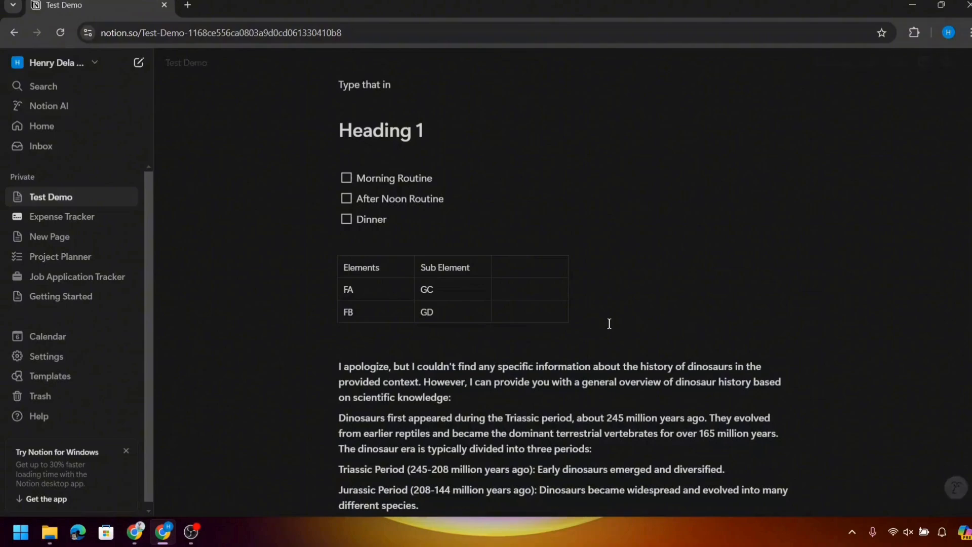
{"action": "left_click", "coordinate": [339, 365]}
{"action": "key", "text": "Return"}
{"action": "key", "text": "Return"}
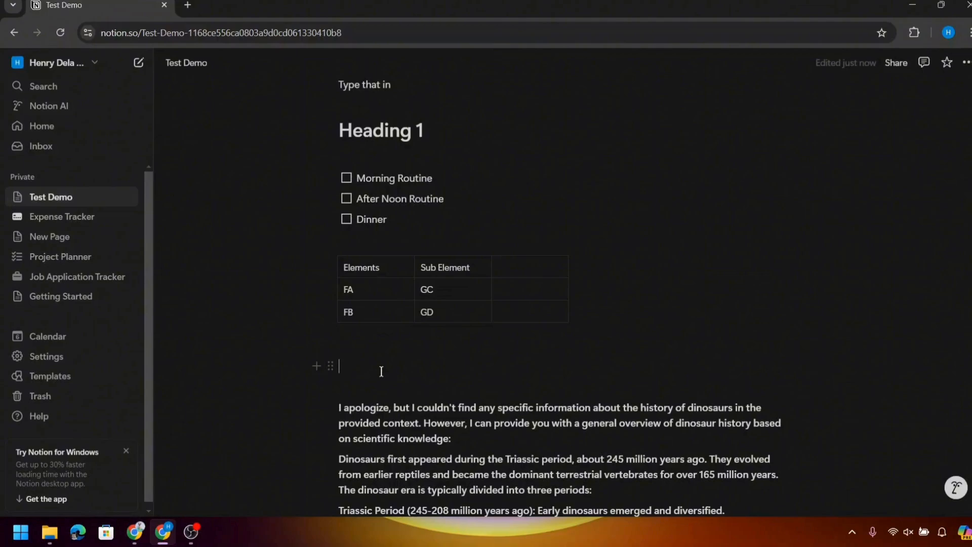
- Add a Heading 1 reading 'History of Dinosaurs' above the dinosaur text
{"action": "type", "text": "/Ga"}
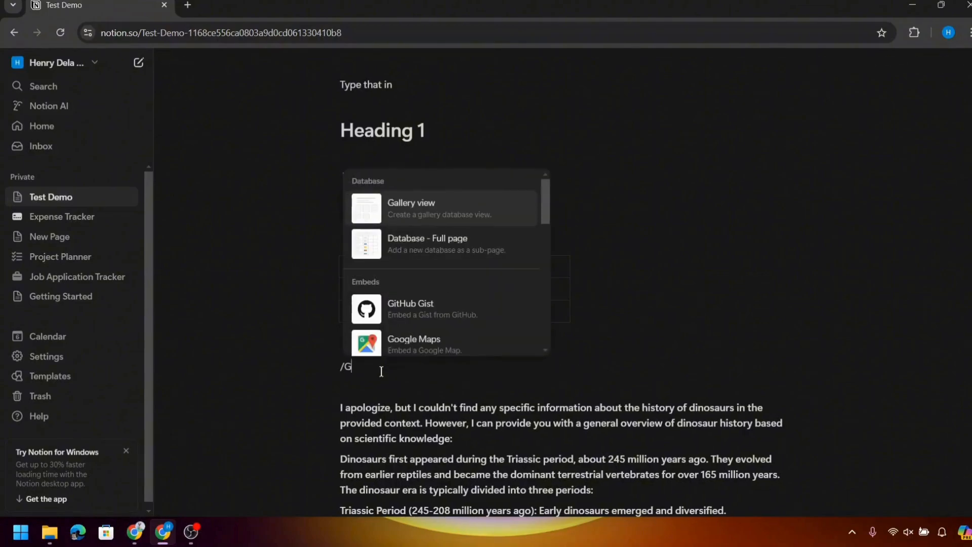
{"action": "key", "text": "BackSpace"}
{"action": "key", "text": "BackSpace"}
{"action": "type", "text": "Head"}
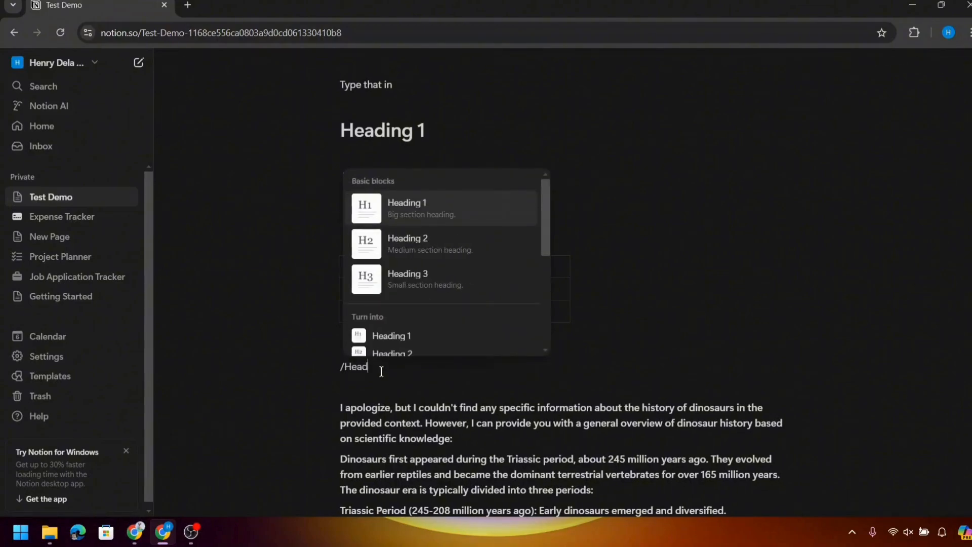
{"action": "key", "text": "Return"}
{"action": "type", "text": "His"}
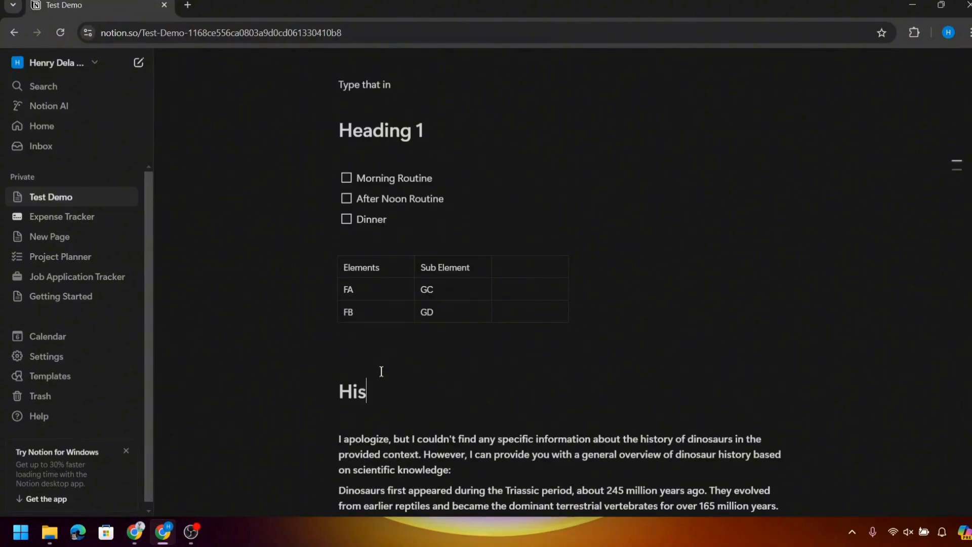
{"action": "type", "text": "tory of Dinosaurs"}
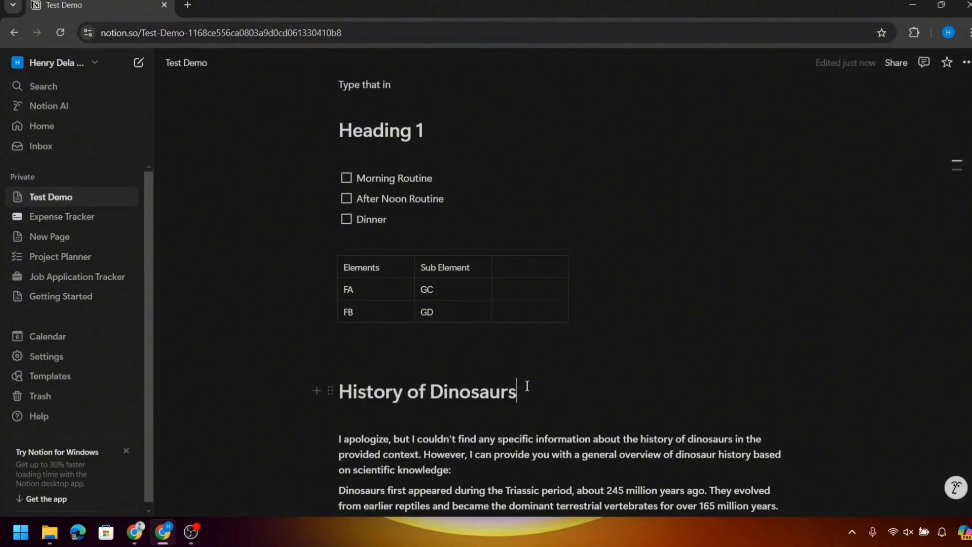
- Make the 'History of Dinosaurs' heading bold, underlined and italic
{"action": "left_click_drag", "start_coordinate": [526, 385], "coordinate": [332, 373]}
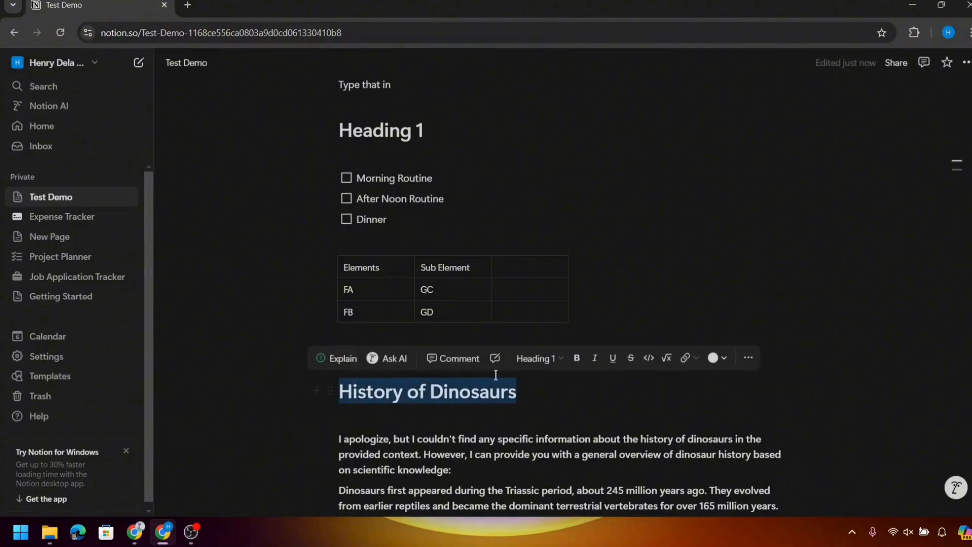
{"action": "left_click", "coordinate": [577, 361]}
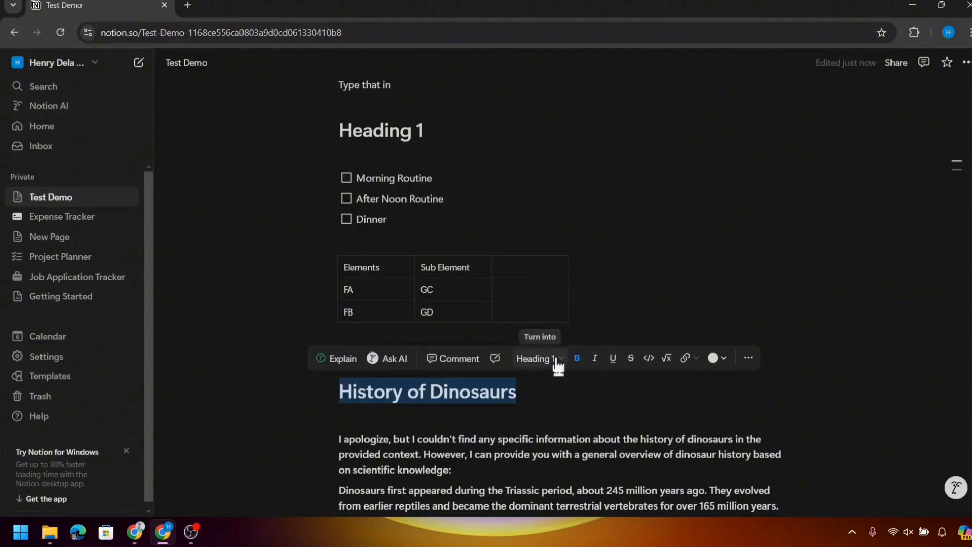
{"action": "left_click", "coordinate": [557, 361]}
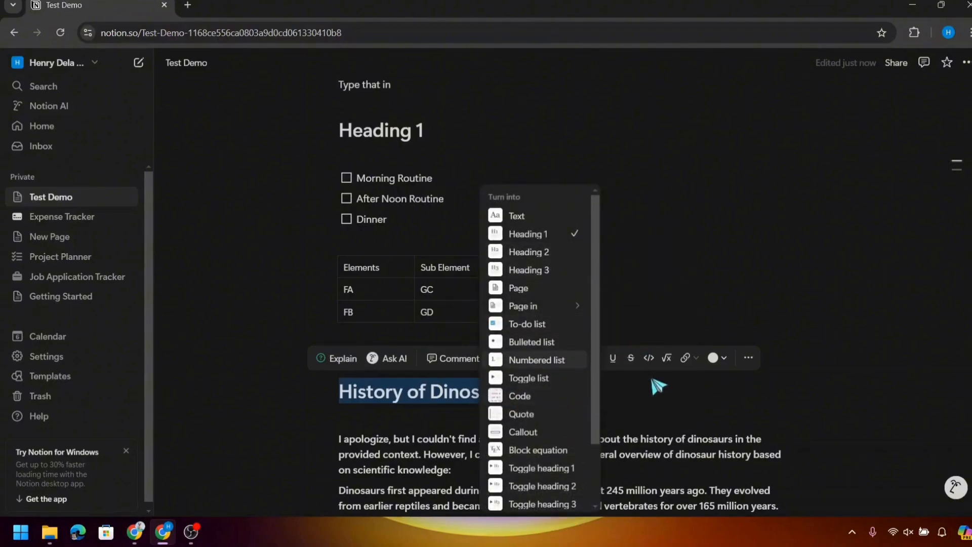
{"action": "left_click", "coordinate": [615, 360]}
{"action": "left_click", "coordinate": [609, 358]}
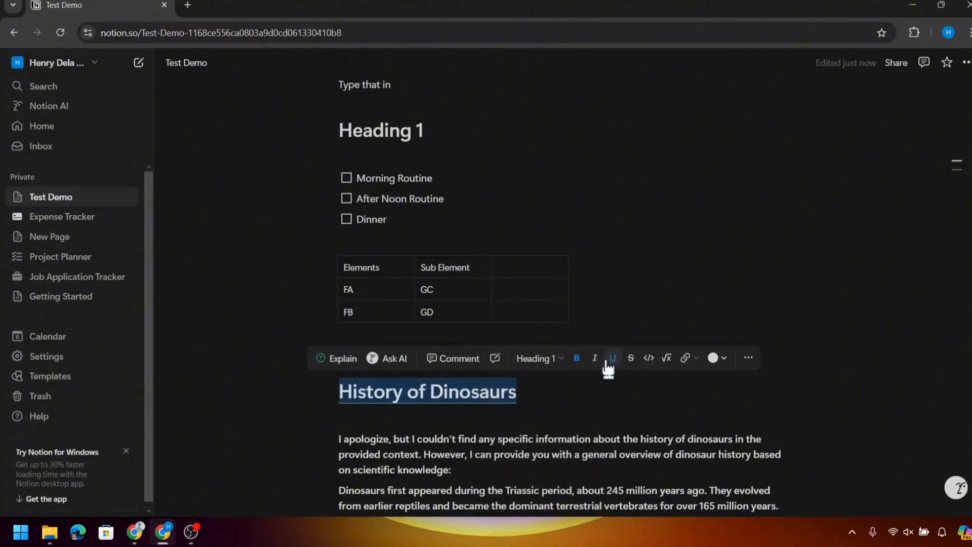
{"action": "left_click", "coordinate": [595, 360]}
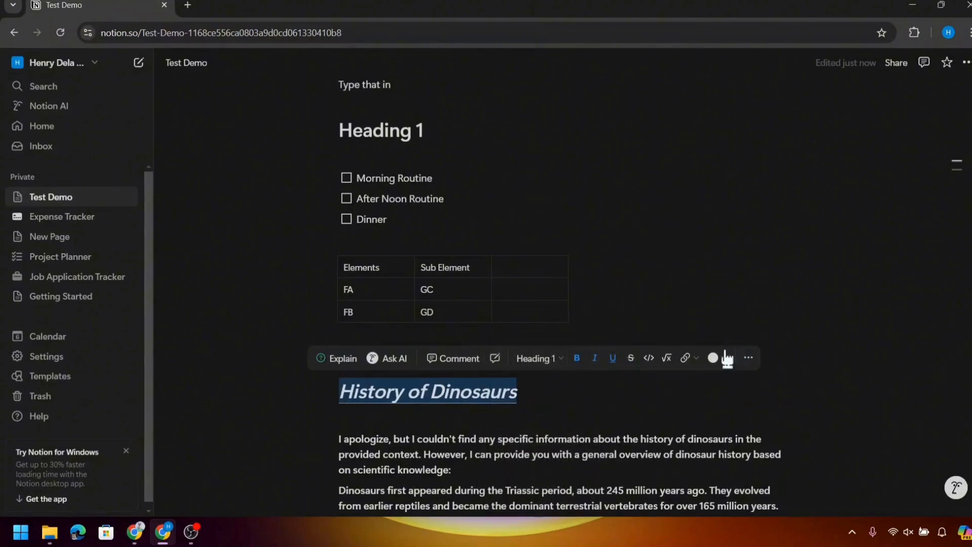
- Colour the heading orange and add an empty line after the last paragraph
{"action": "left_click", "coordinate": [717, 358]}
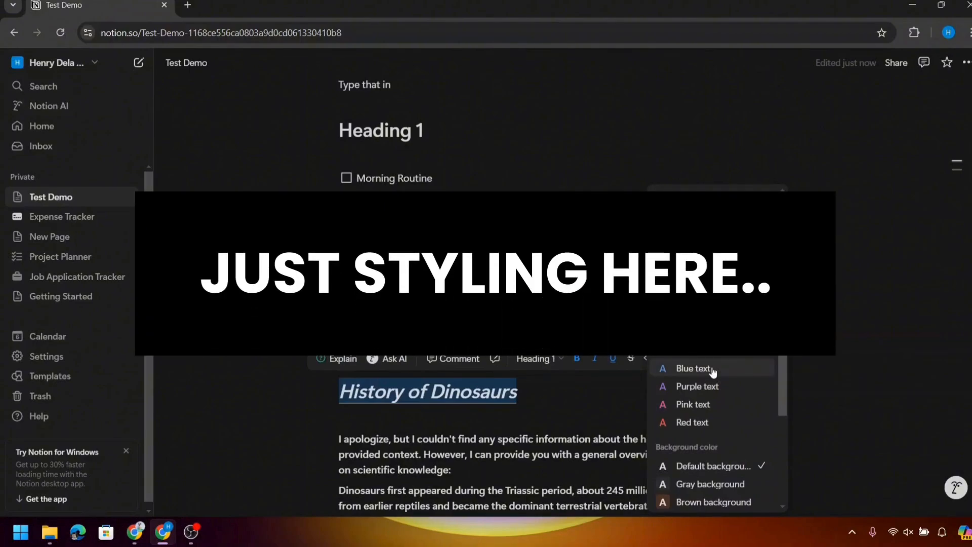
{"action": "scroll", "coordinate": [713, 372], "scroll_direction": "down", "scroll_amount": 3}
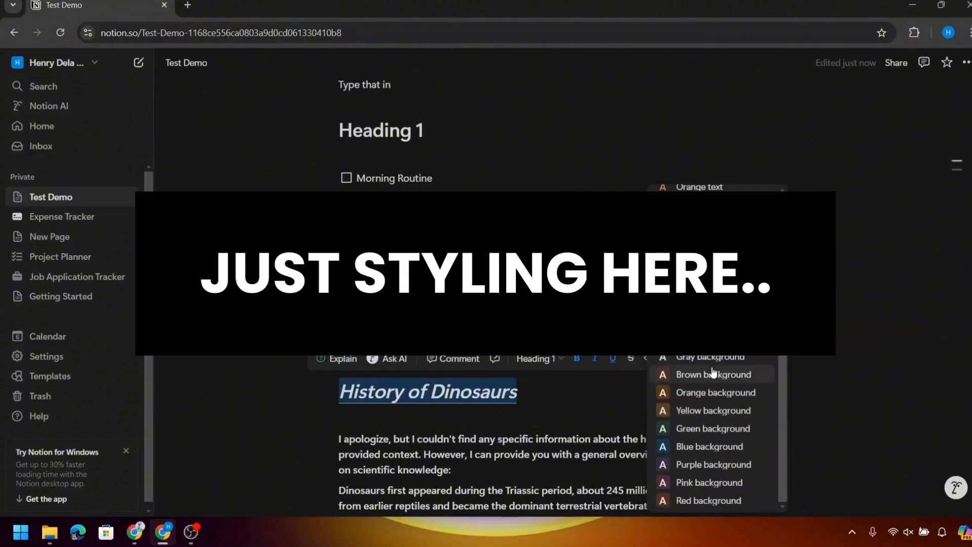
{"action": "scroll", "coordinate": [714, 373], "scroll_direction": "up", "scroll_amount": 1}
{"action": "scroll", "coordinate": [553, 403], "scroll_direction": "down", "scroll_amount": 7}
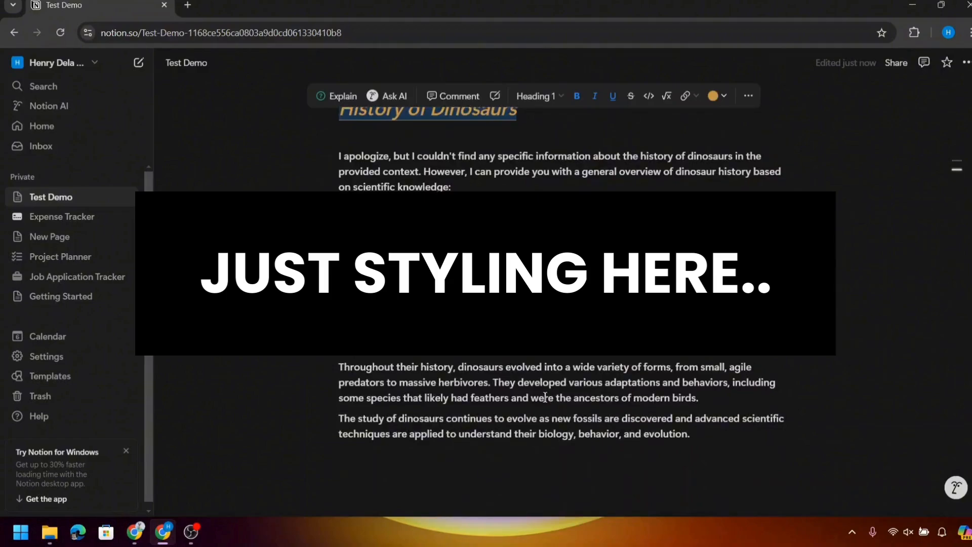
{"action": "key", "text": "Return"}
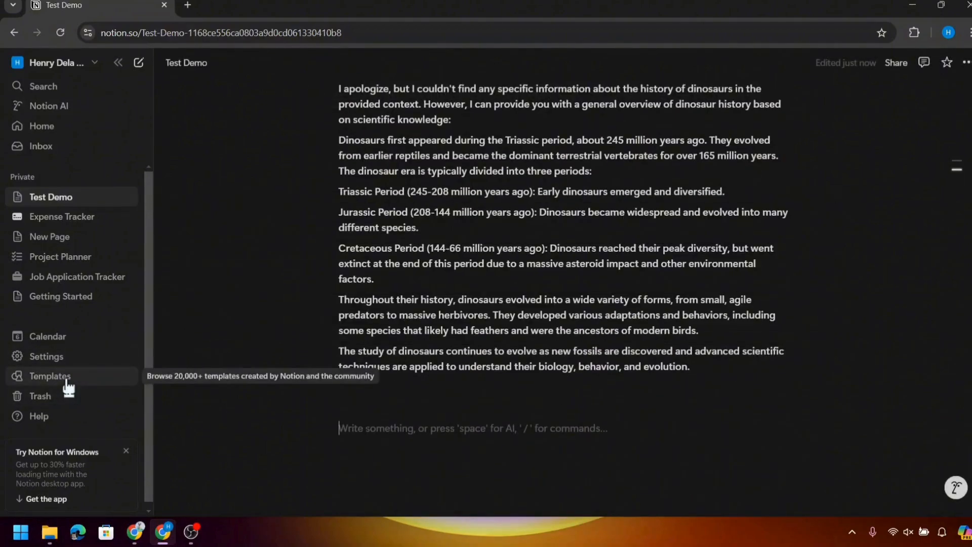
- Browse the Template Gallery's featured templates, then go to the Expense Tracker page
{"action": "left_click", "coordinate": [66, 381]}
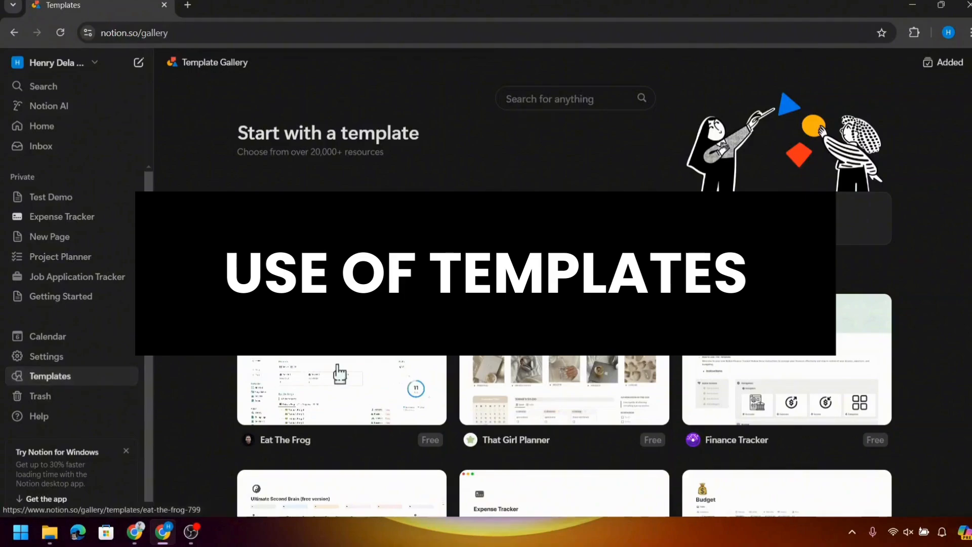
{"action": "scroll", "coordinate": [337, 373], "scroll_direction": "down", "scroll_amount": 3}
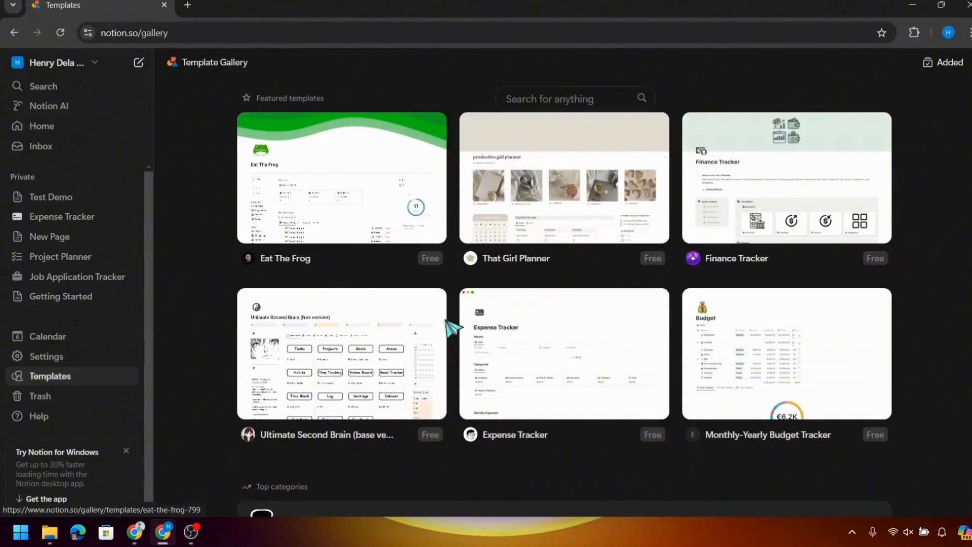
{"action": "left_click", "coordinate": [72, 225]}
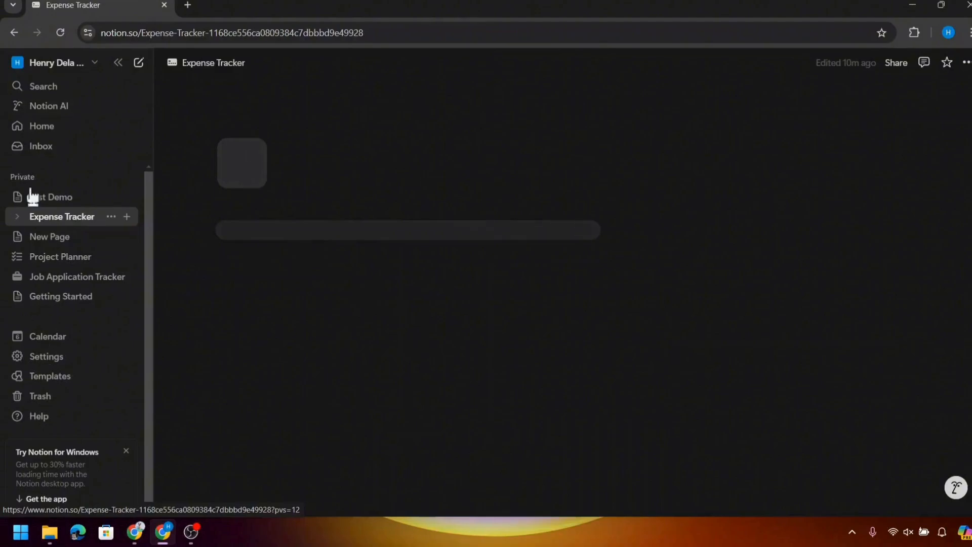
- Scroll through the Expense Tracker page to review its Recent expenses table and Categories gallery
{"action": "scroll", "coordinate": [309, 318], "scroll_direction": "down", "scroll_amount": 3}
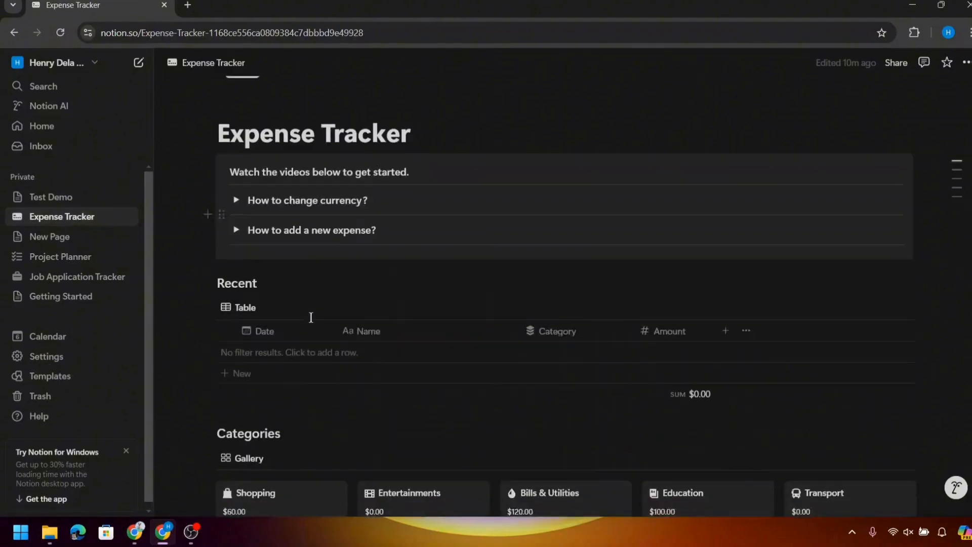
{"action": "scroll", "coordinate": [310, 319], "scroll_direction": "up", "scroll_amount": 2}
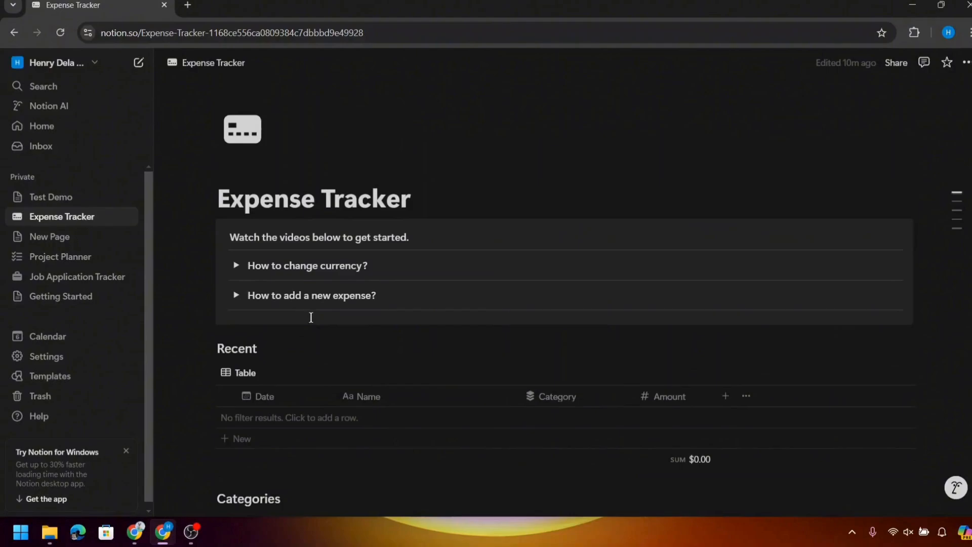
{"action": "scroll", "coordinate": [310, 318], "scroll_direction": "down", "scroll_amount": 4}
{"action": "scroll", "coordinate": [310, 317], "scroll_direction": "down", "scroll_amount": 4}
{"action": "scroll", "coordinate": [311, 324], "scroll_direction": "up", "scroll_amount": 6}
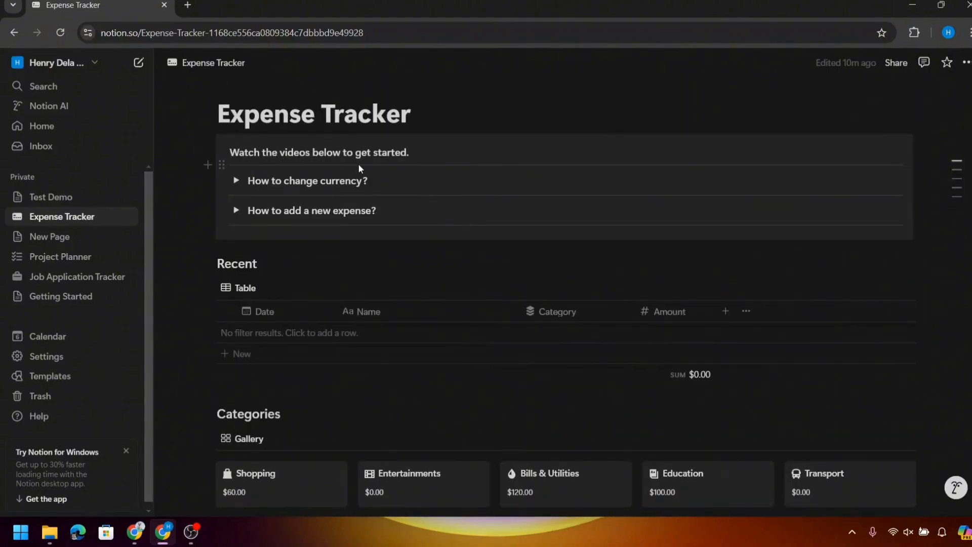
{"action": "scroll", "coordinate": [359, 165], "scroll_direction": "up", "scroll_amount": 1}
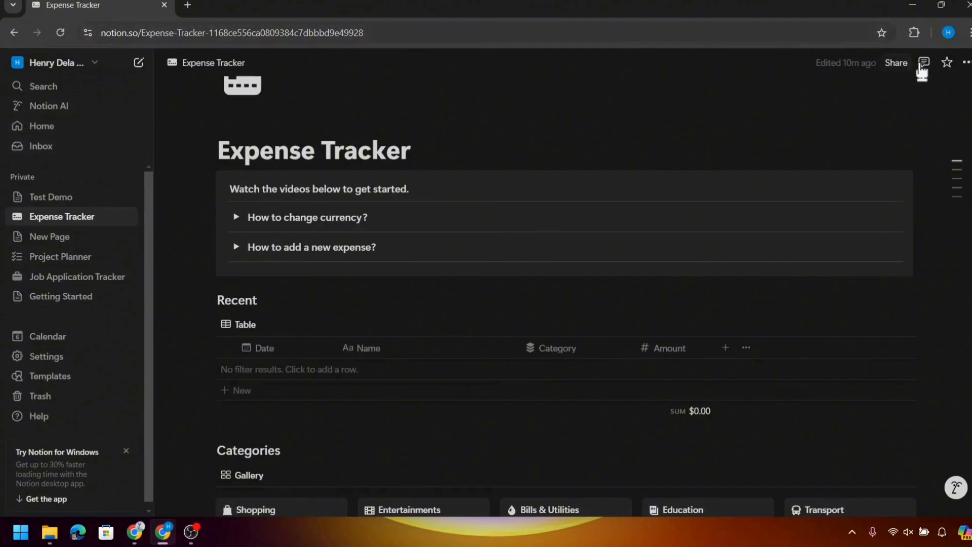
- Share the Expense Tracker page by inviting a guest's e-mail address and adding them to the workspace
{"action": "left_click", "coordinate": [892, 65]}
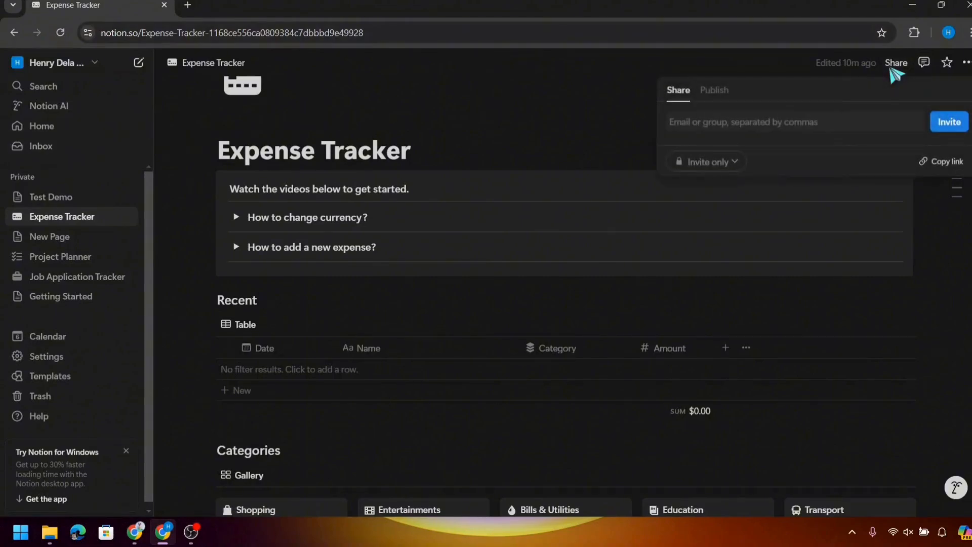
{"action": "left_click", "coordinate": [837, 117]}
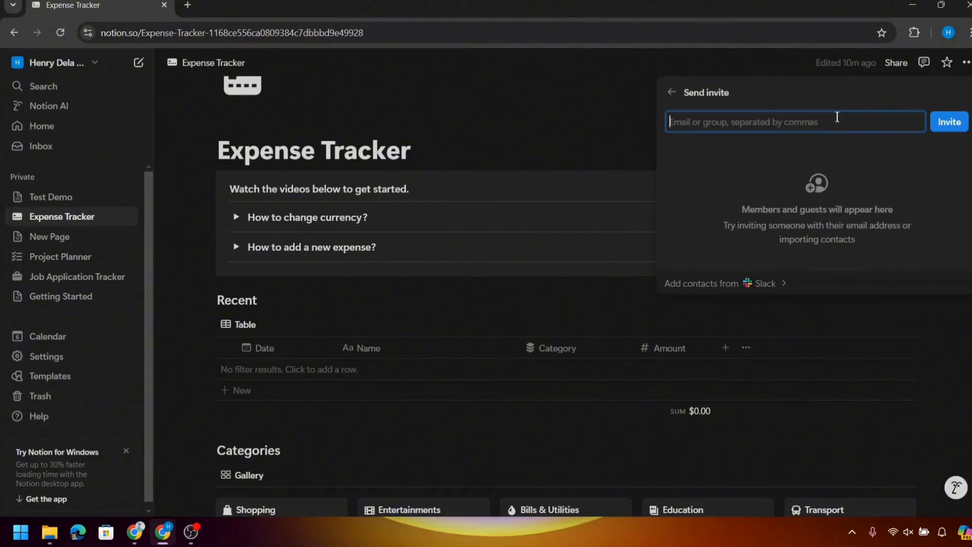
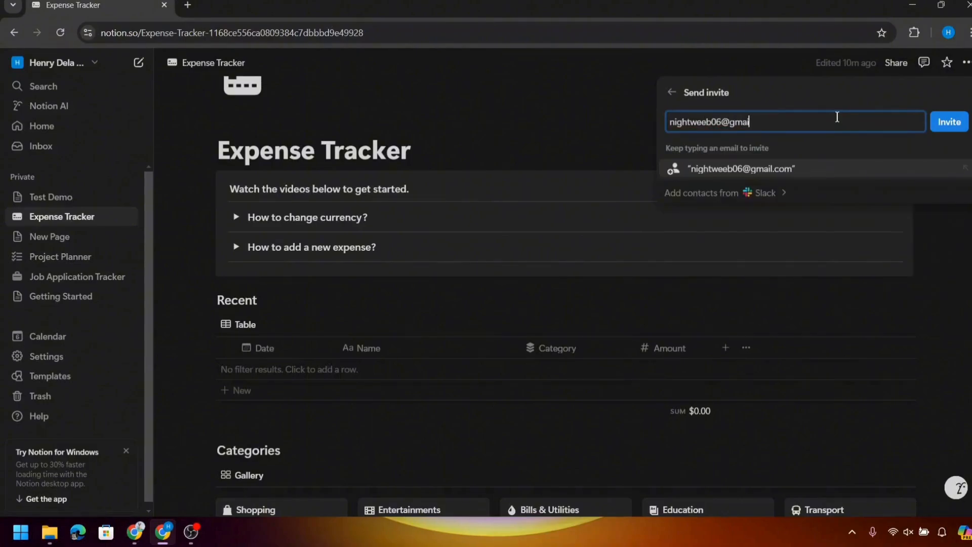
{"action": "left_click", "coordinate": [949, 122]}
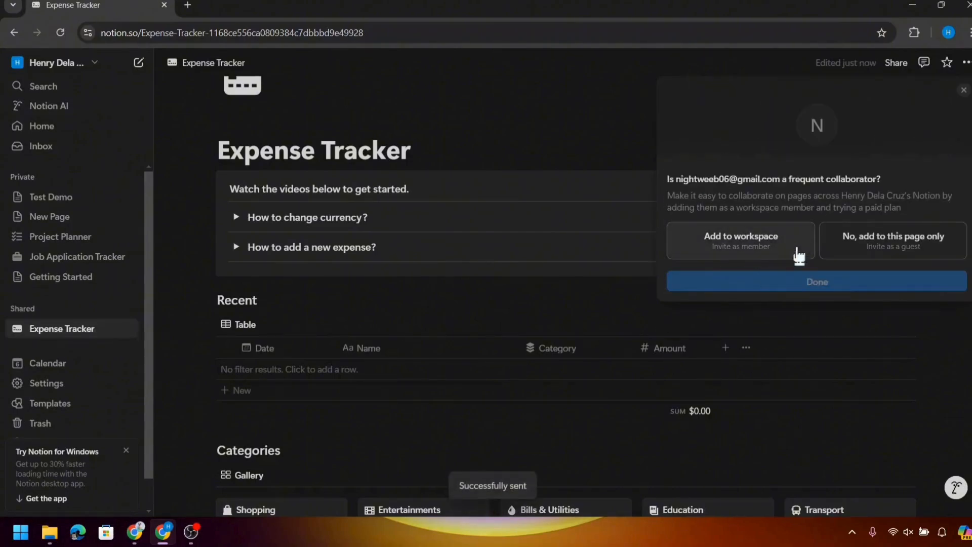
{"action": "left_click", "coordinate": [717, 245]}
{"action": "left_click", "coordinate": [776, 282]}
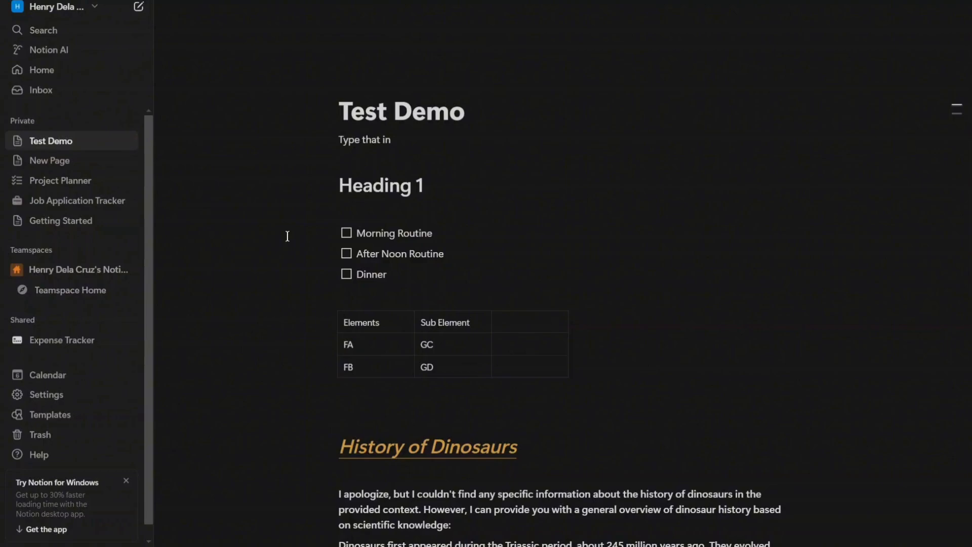
{"action": "key", "text": "ctrl+shift+p"}
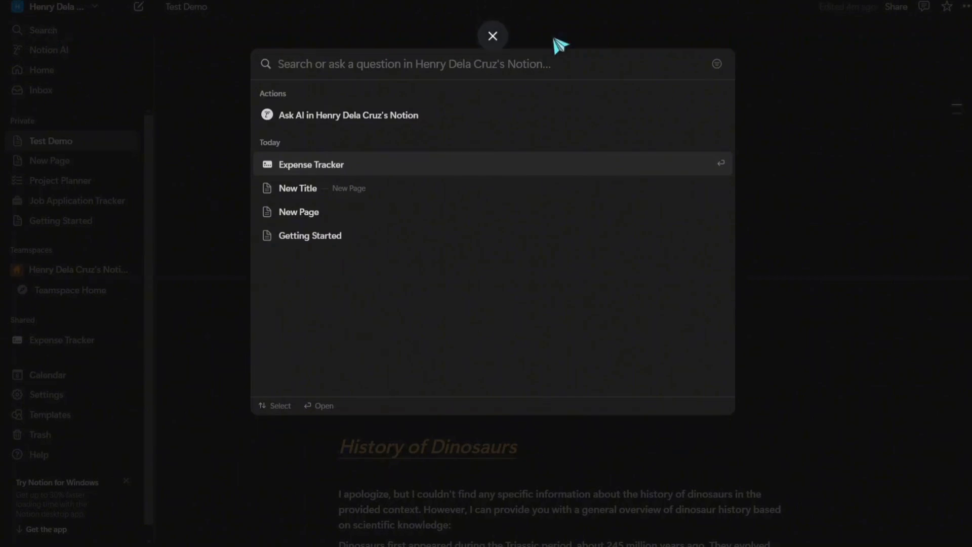
{"action": "left_click", "coordinate": [809, 135]}
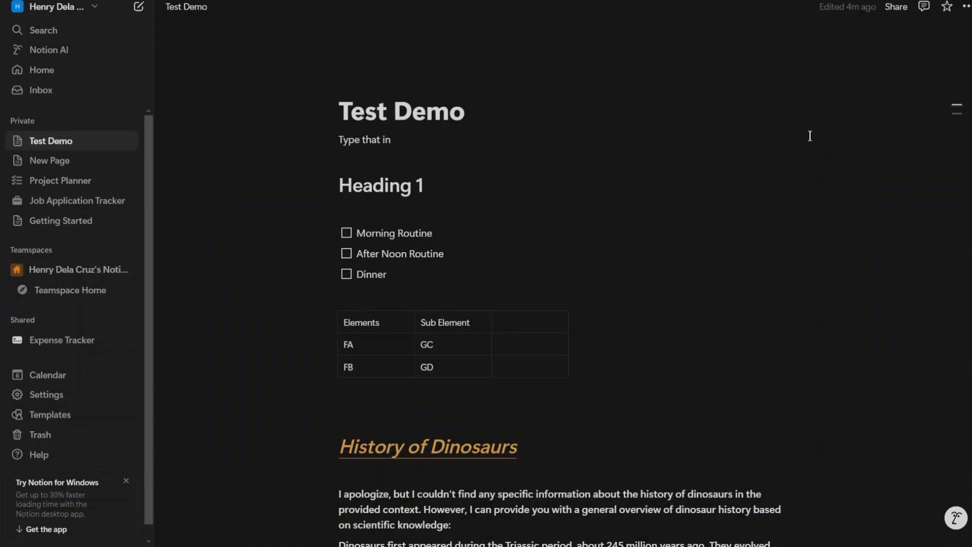